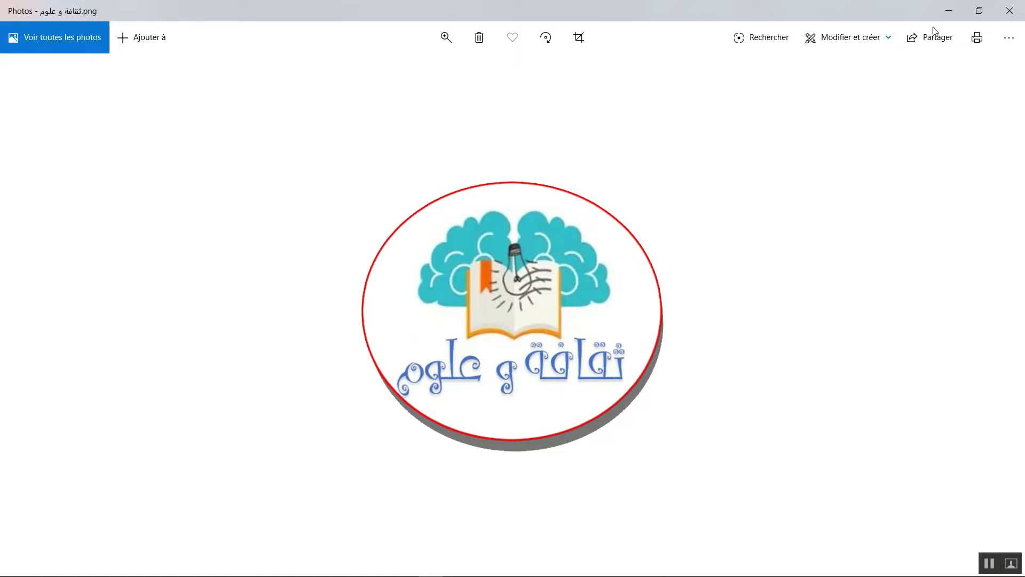
Minimize the Photos logo image to reveal the blank AutoCAD drawing Dessin1.dwg.
left_click(946, 15)
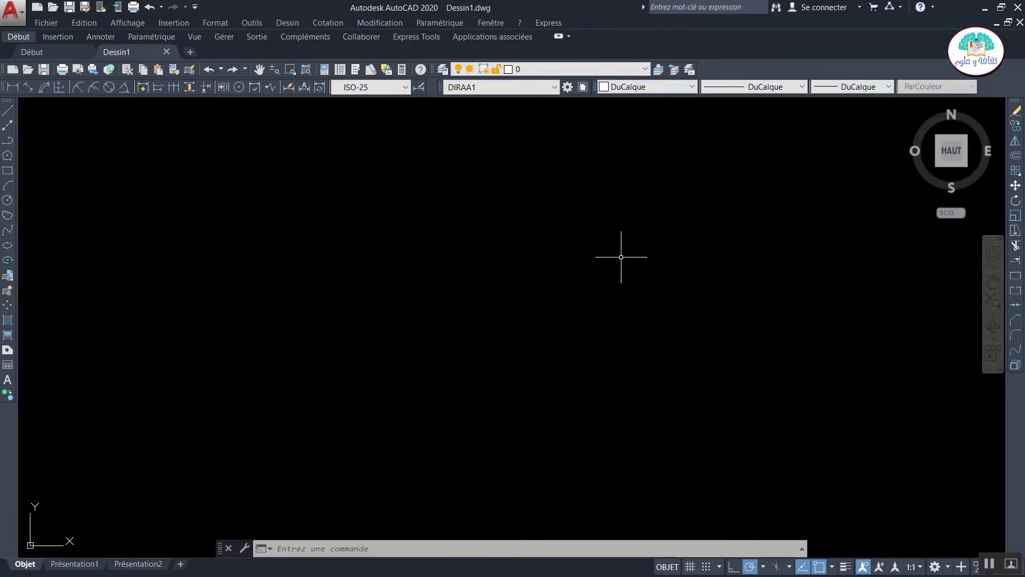
Draw a 210 by 297 rectangle using the rectangle's Dimensions option.
key("Escape")
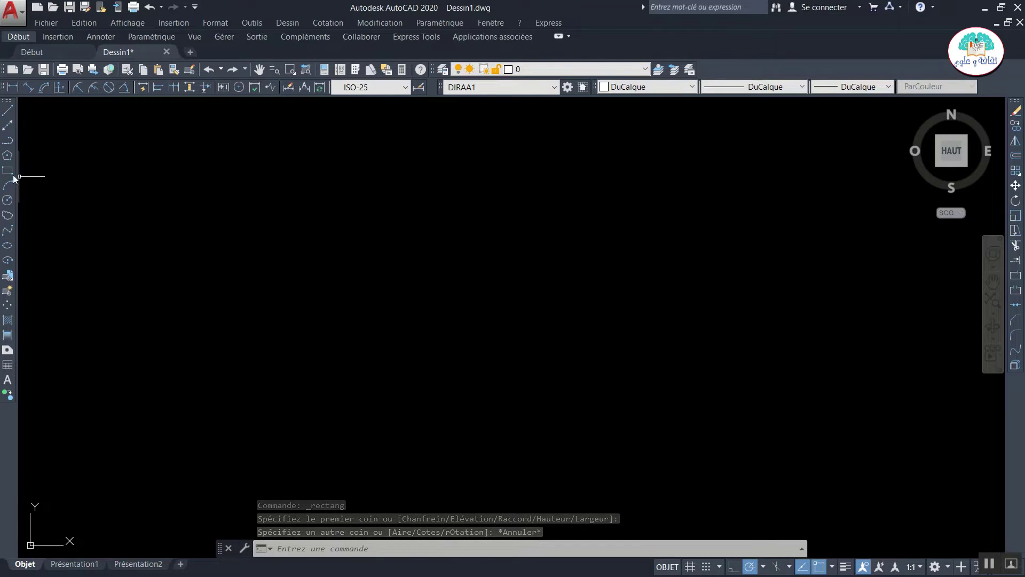
left_click(8, 171)
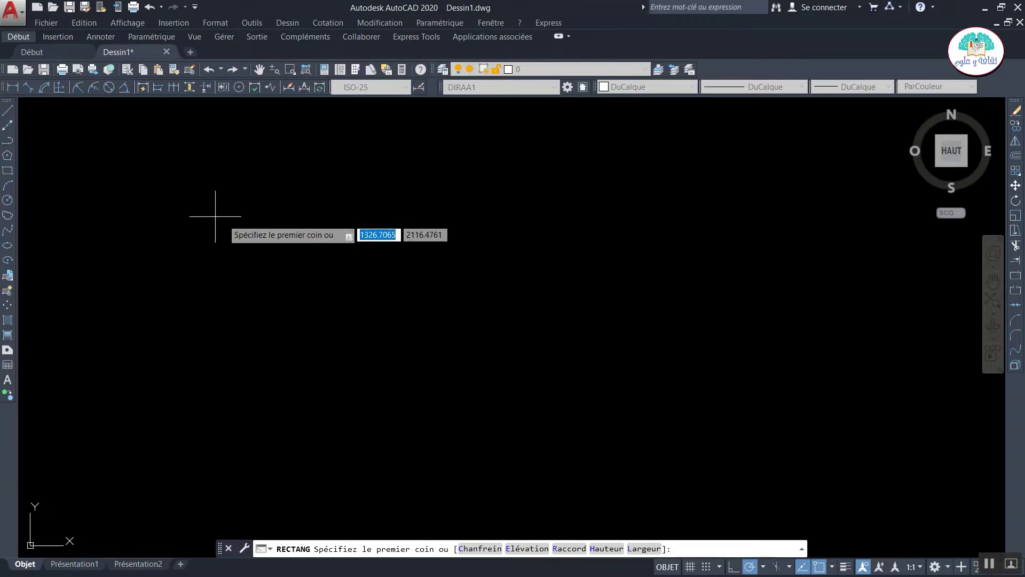
left_click(415, 225)
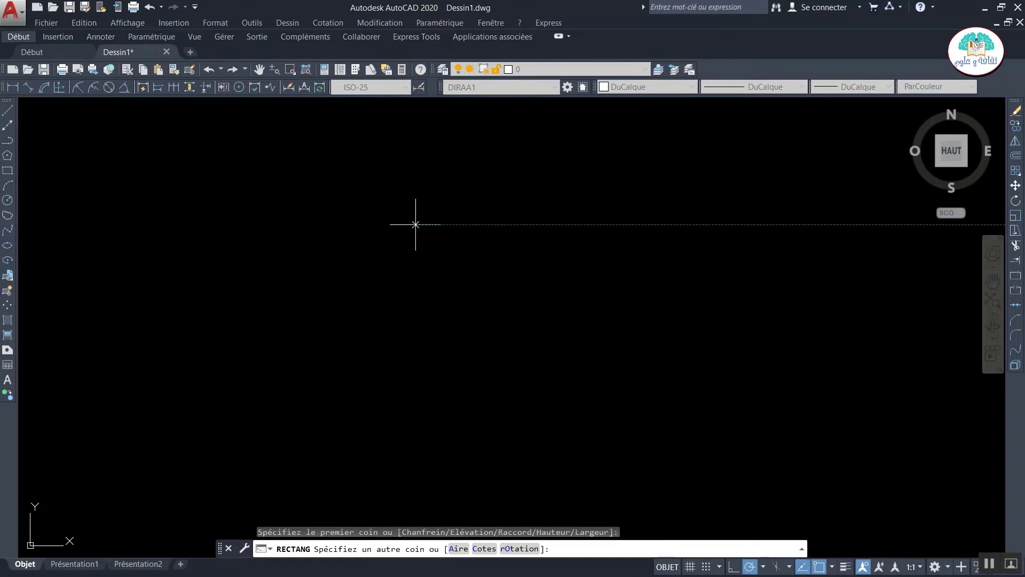
right_click(514, 287)
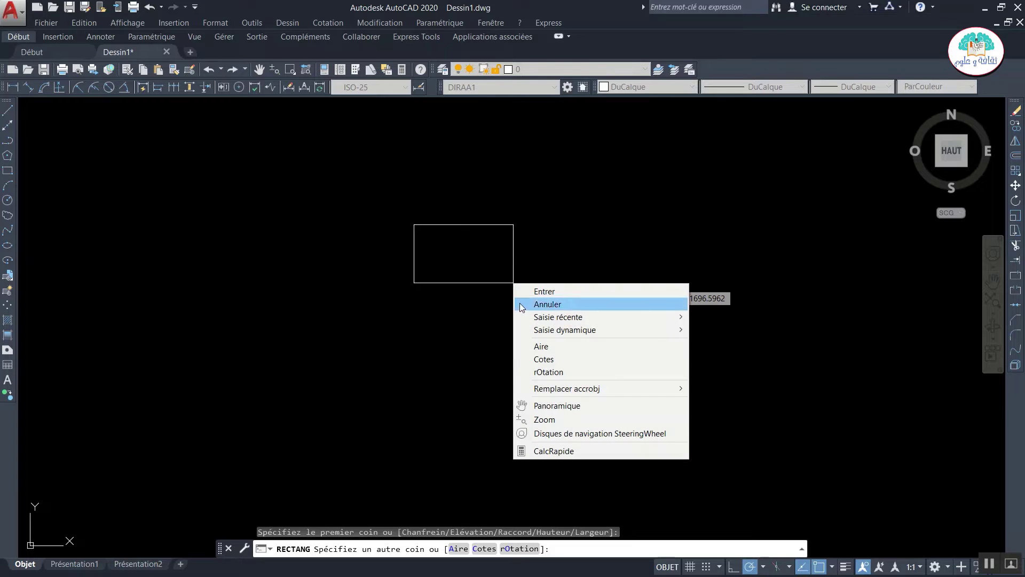
left_click(537, 359)
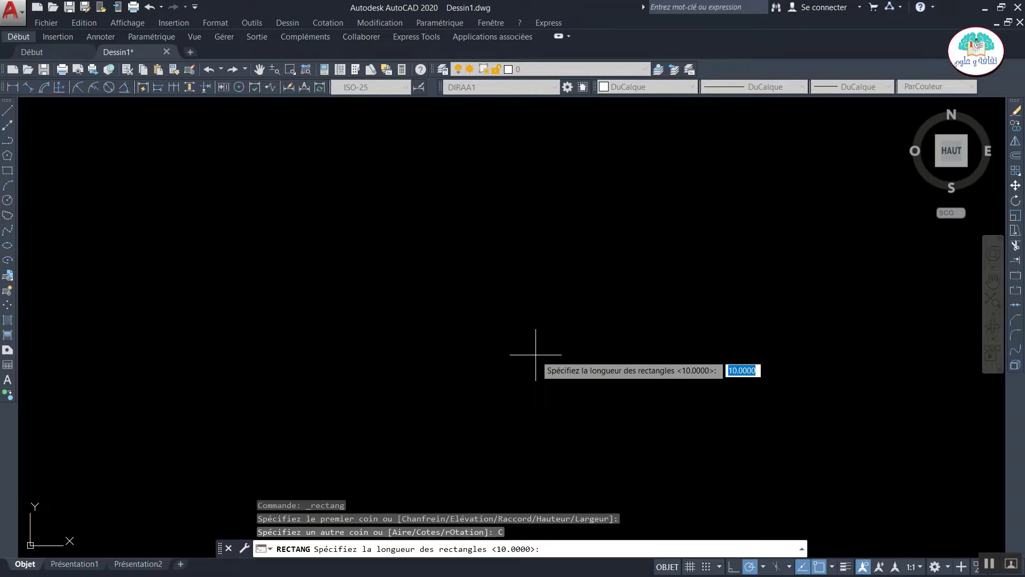
type("2")
key("Return")
type("2")
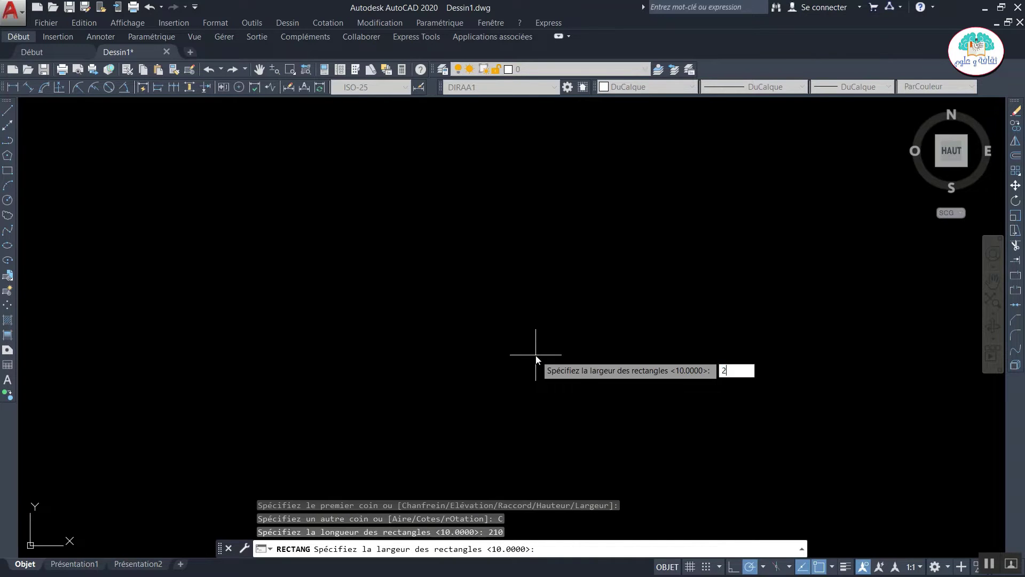
key("Return")
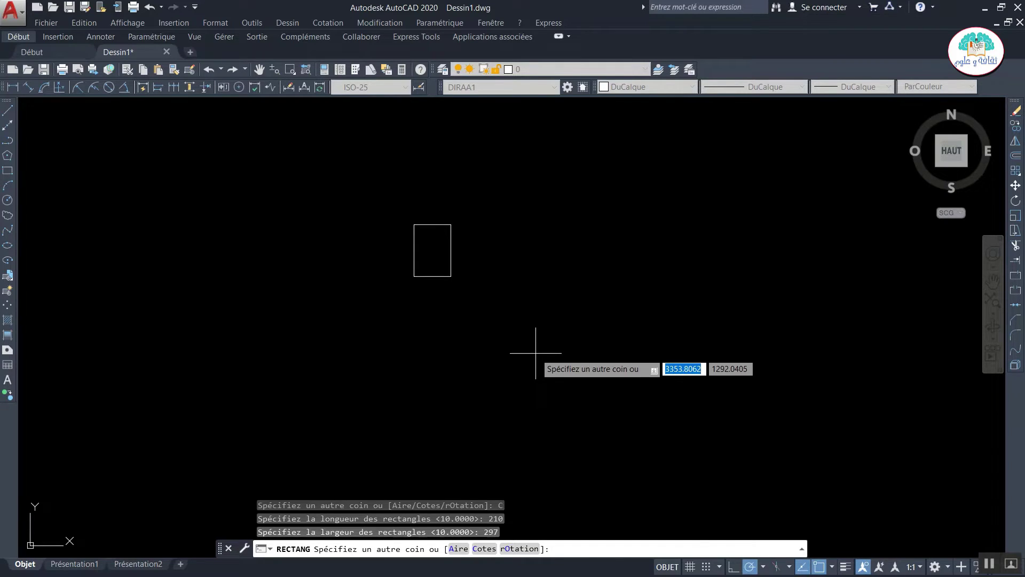
left_click(536, 353)
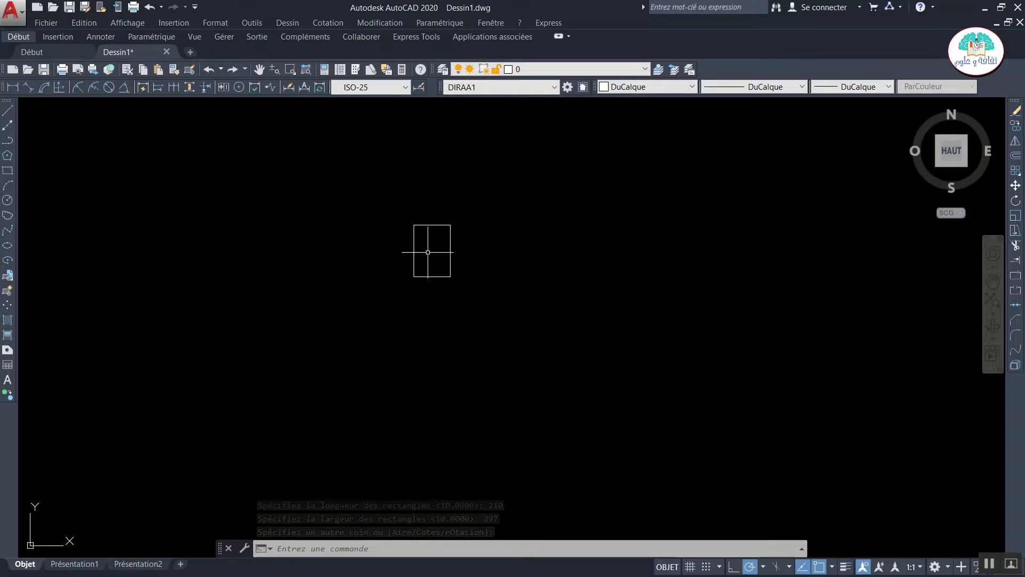
Zoom and pan so the whole A4 rectangle fills the view.
scroll(427, 252, "up", 2)
scroll(428, 252, "up", 1)
scroll(429, 250, "up", 1)
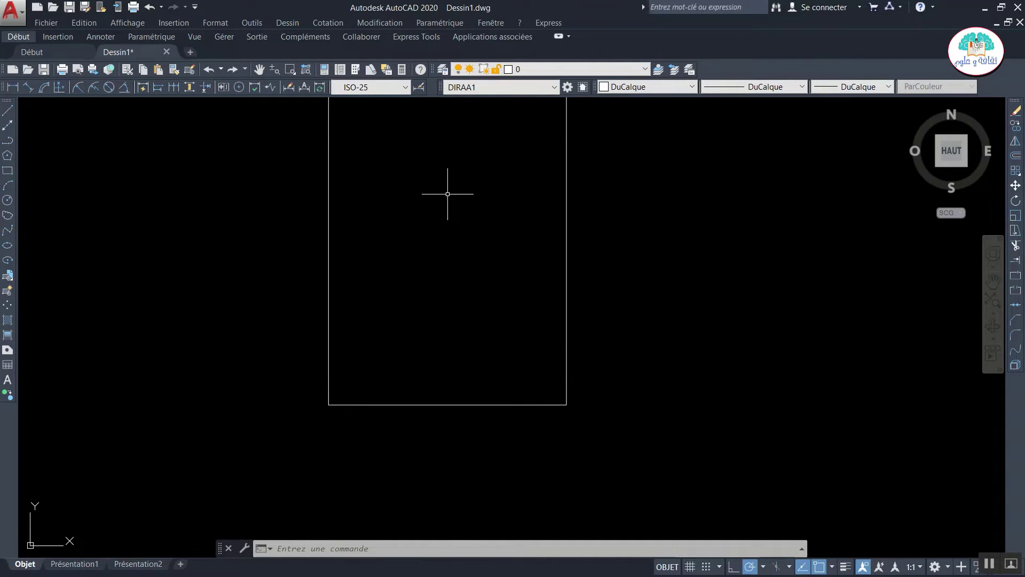
middle_click_drag(447, 195, 510, 307)
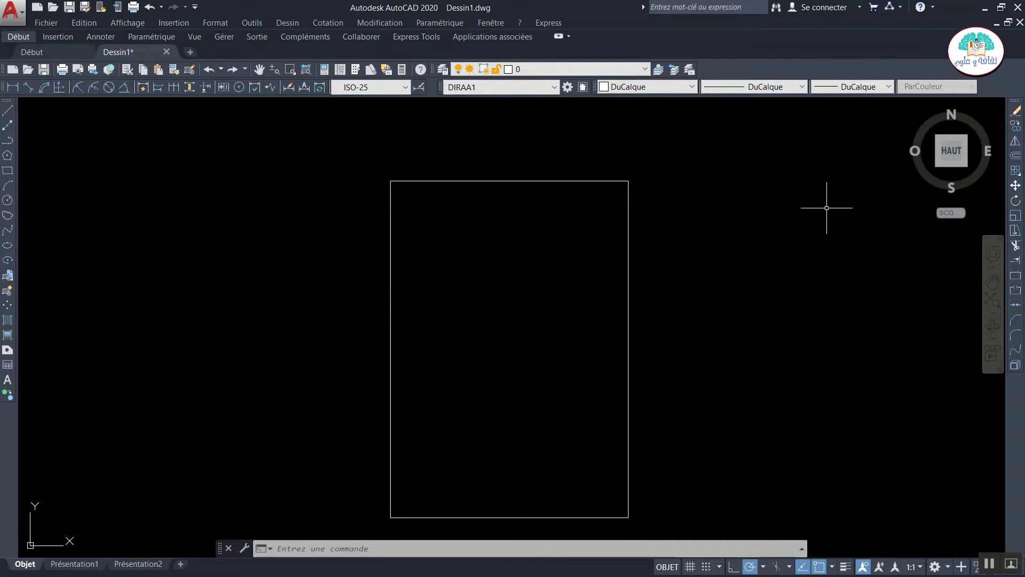
mouse_move(950, 152)
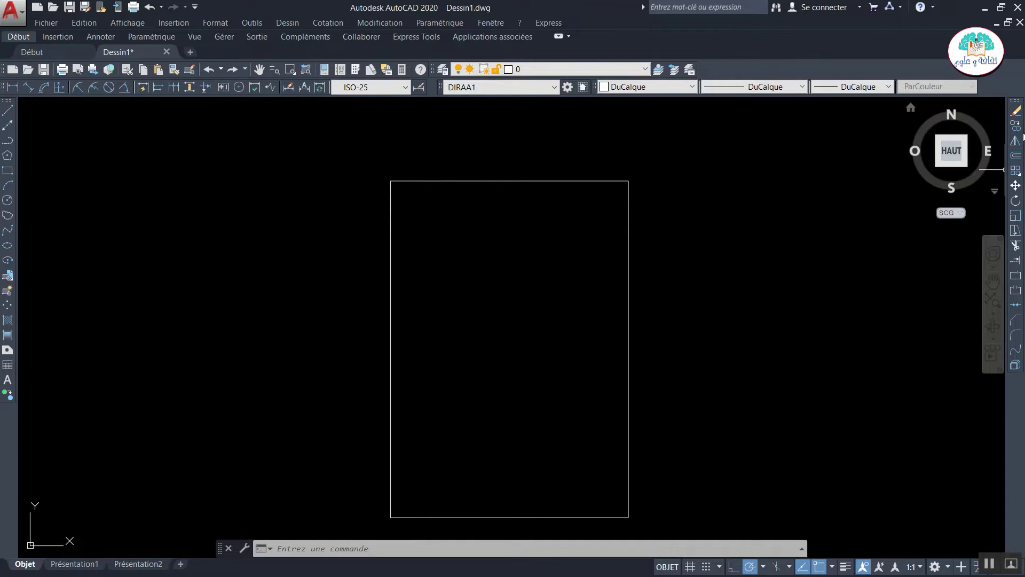
Offset the sheet rectangle 10 units inward as the inner frame, then select it.
left_click(1015, 156)
type("10")
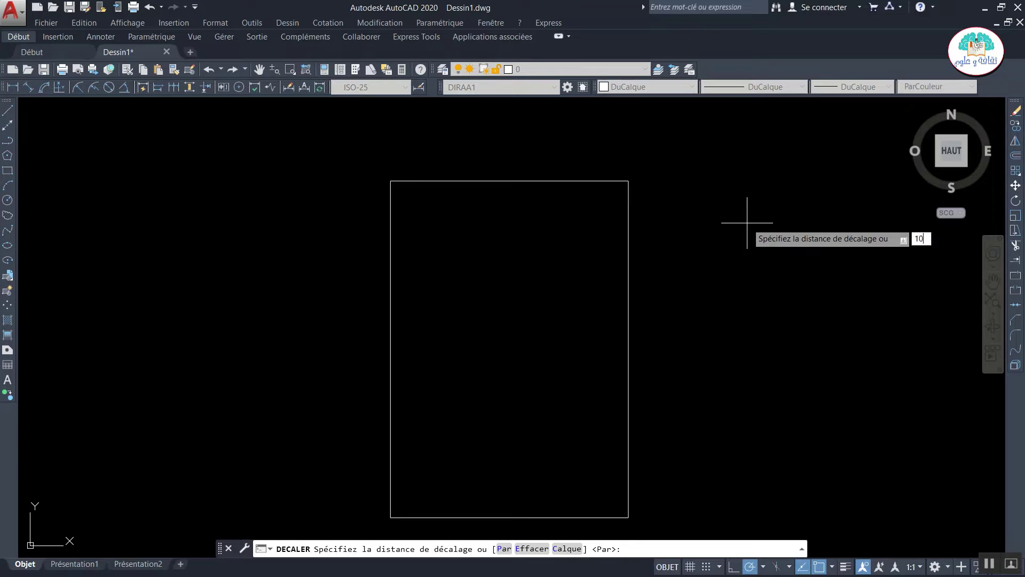
key("Return")
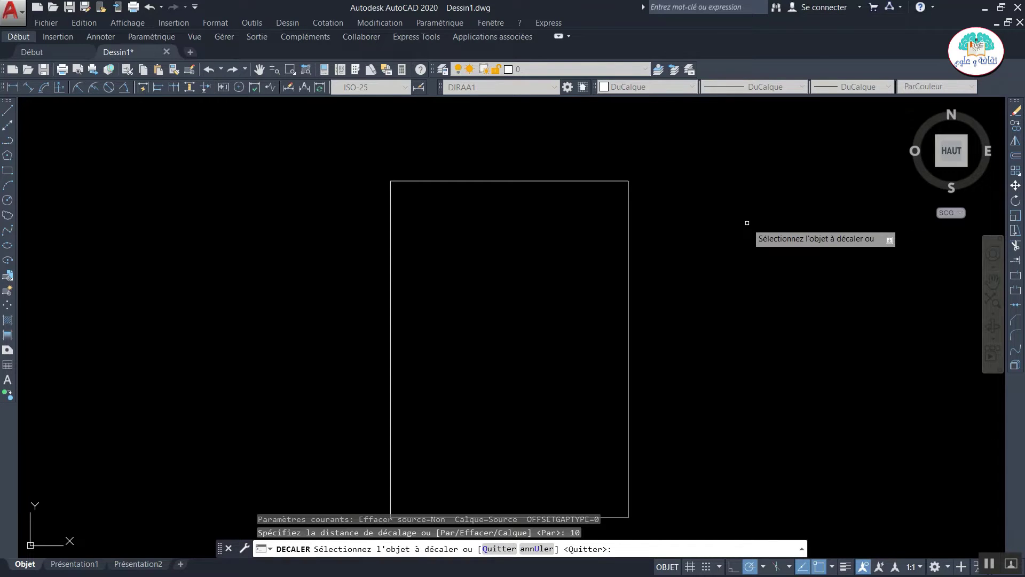
left_click(629, 249)
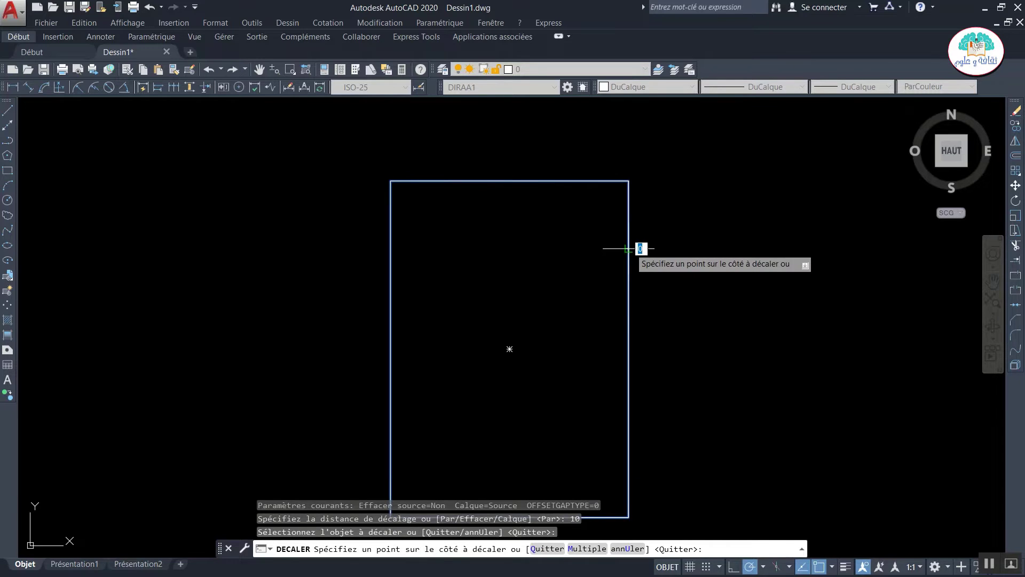
left_click(585, 263)
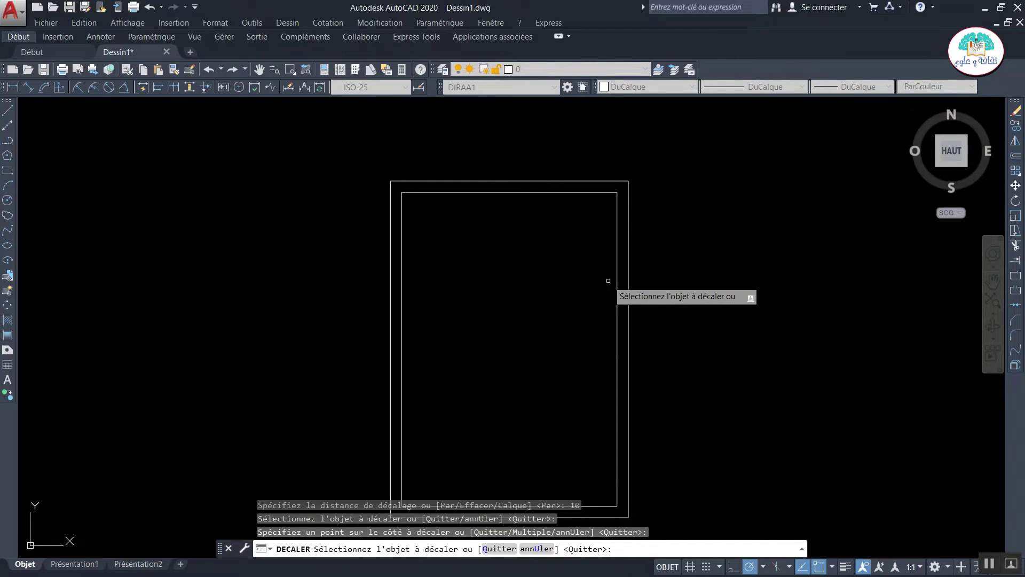
key("Escape")
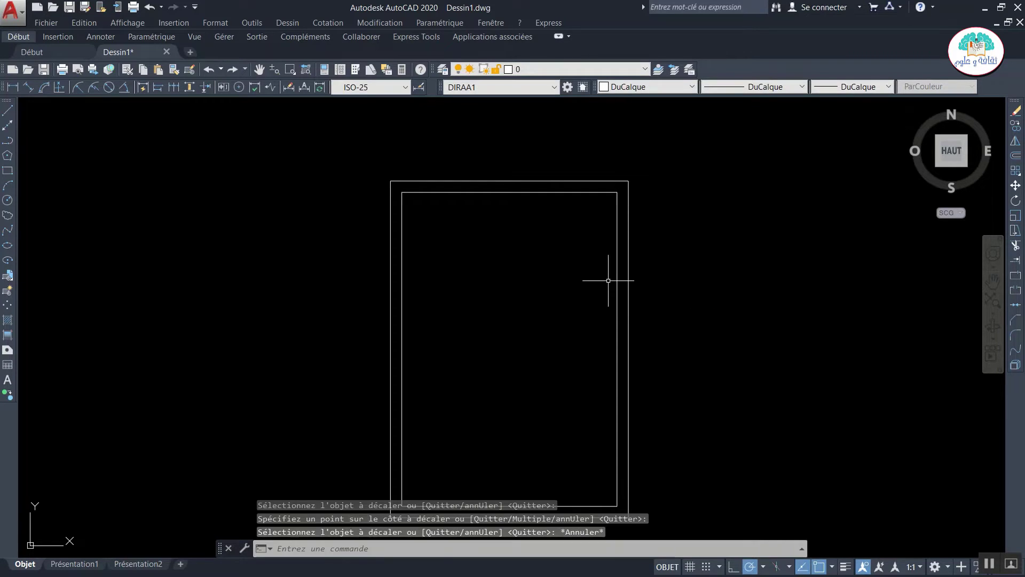
left_click(617, 283)
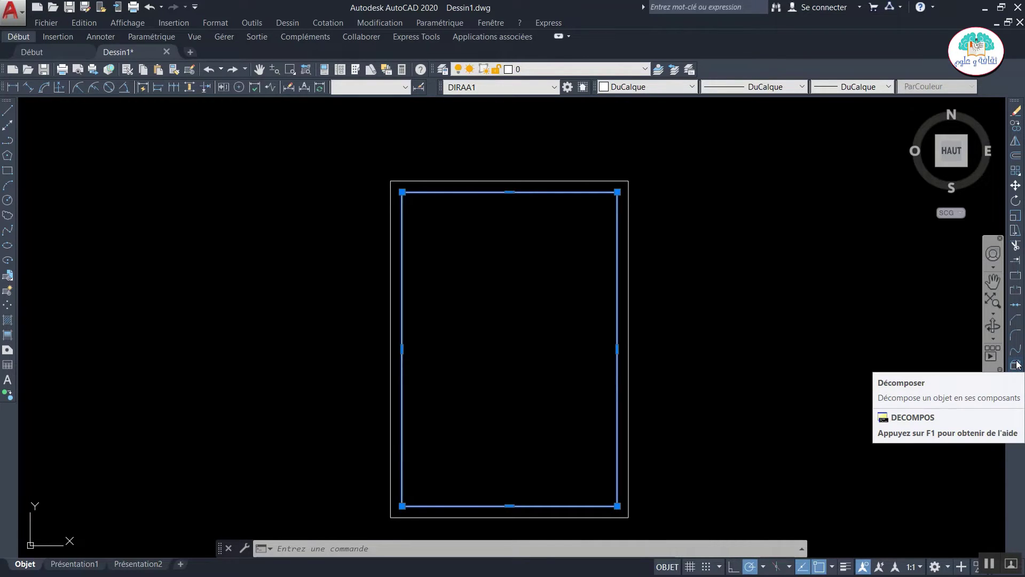
Explode the inner frame into separate lines, confirming the outer outline stays one polyline.
left_click(1017, 365)
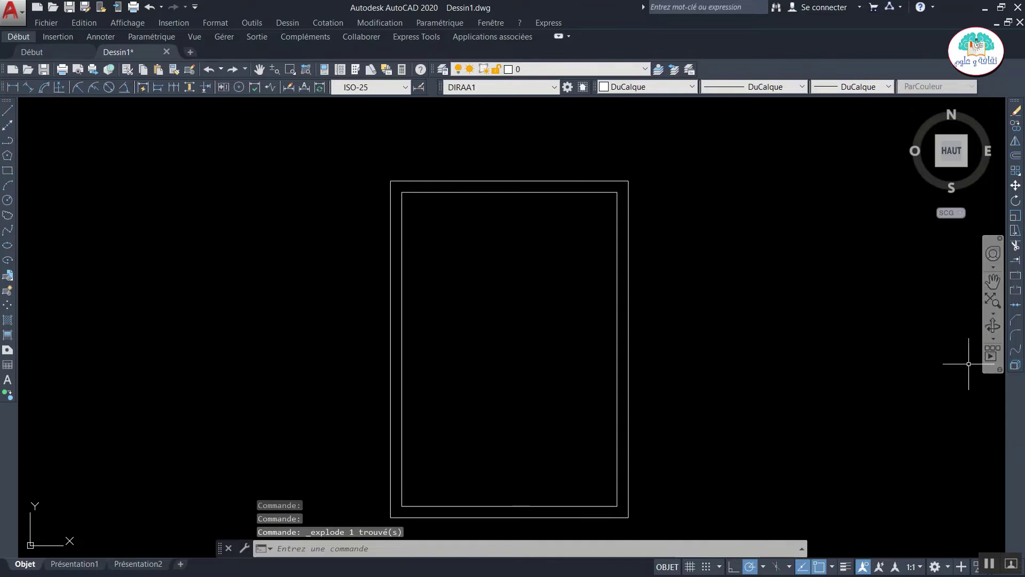
key("Escape")
left_click(616, 363)
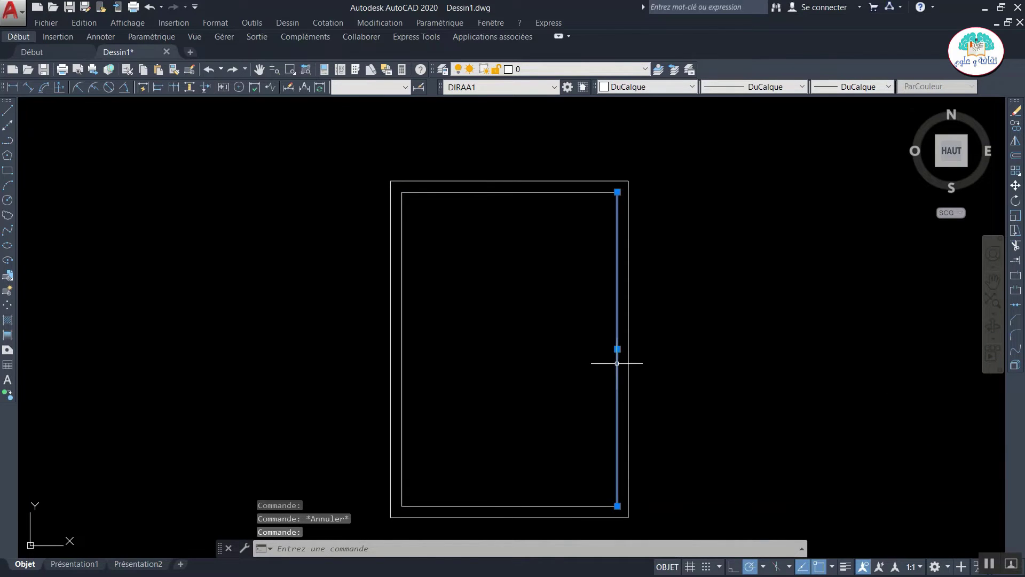
left_click(550, 177)
left_click(538, 201)
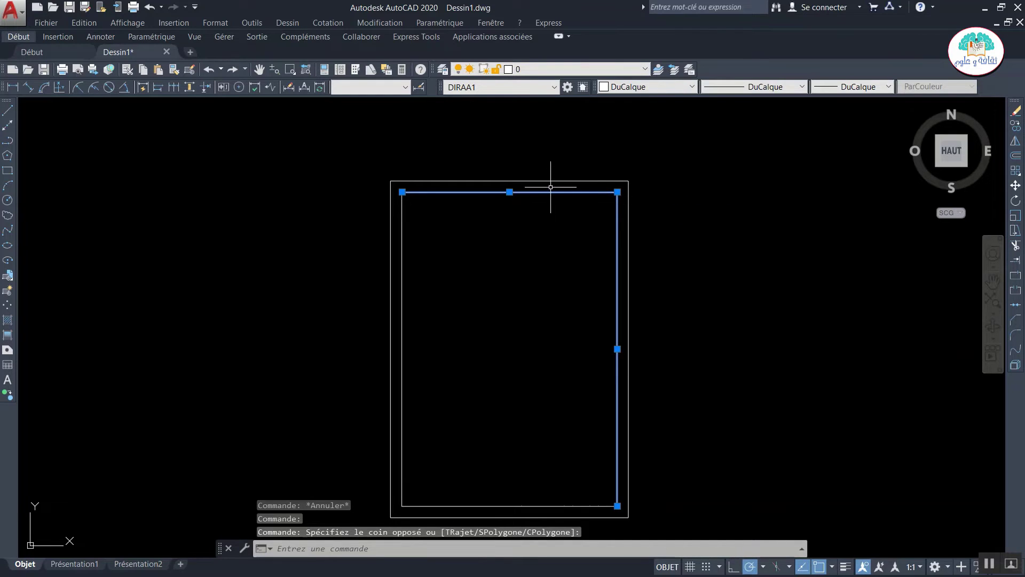
left_click(552, 180)
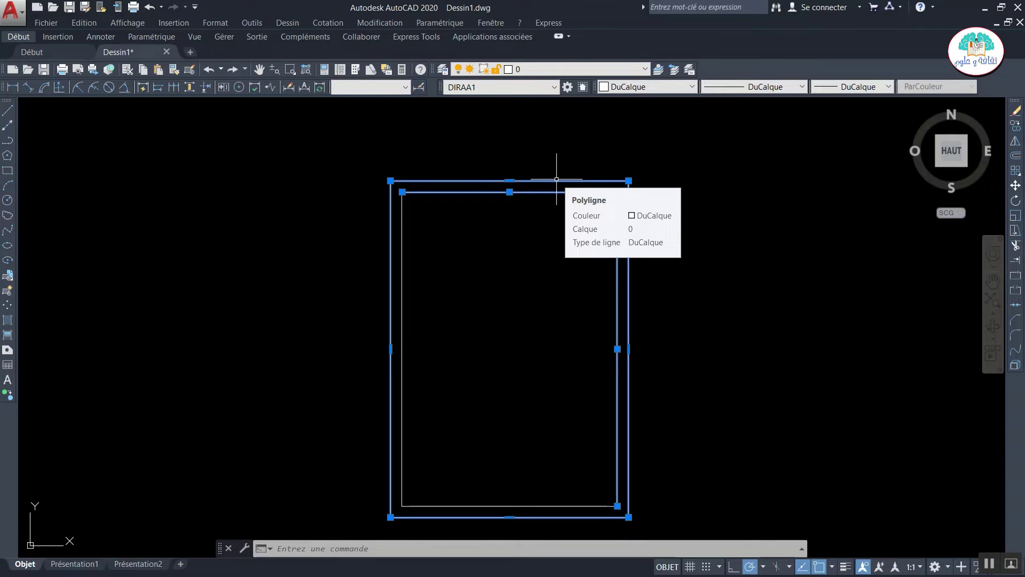
key("Escape")
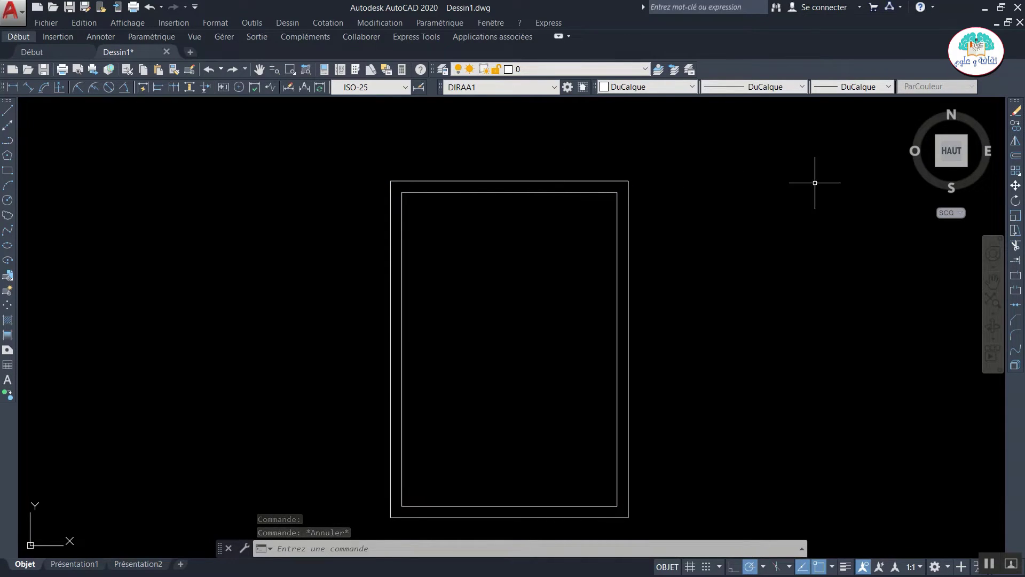
Offset the frame's bottom line upward by 10 into title-block rows and dock the command line.
key("Return")
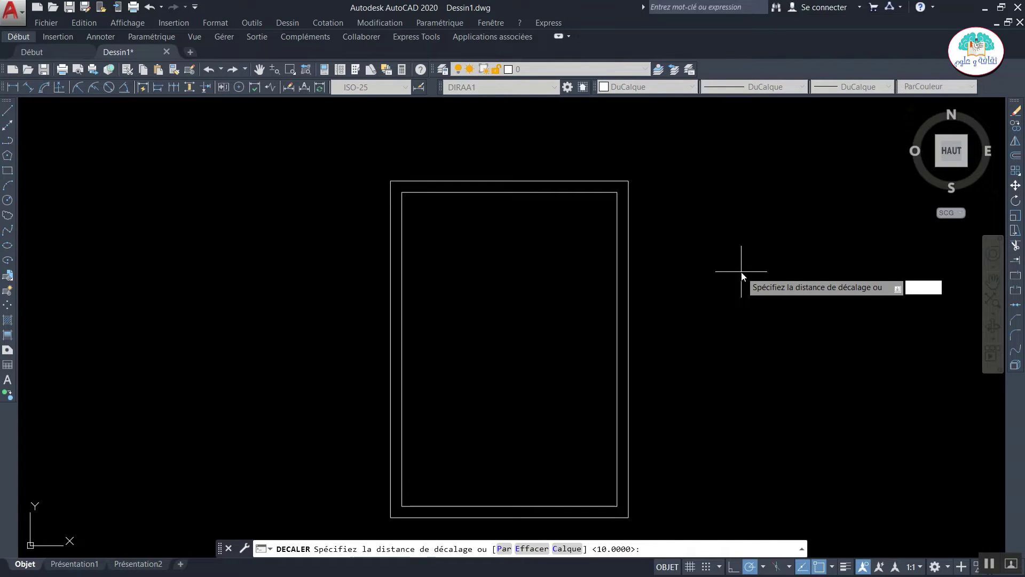
type("10")
key("Return")
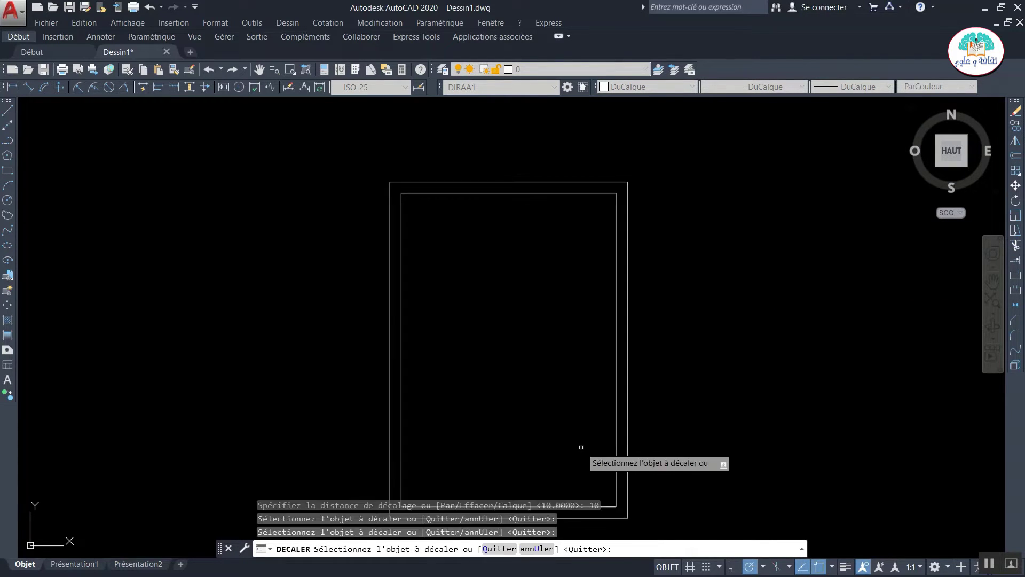
middle_click_drag(581, 447, 582, 434)
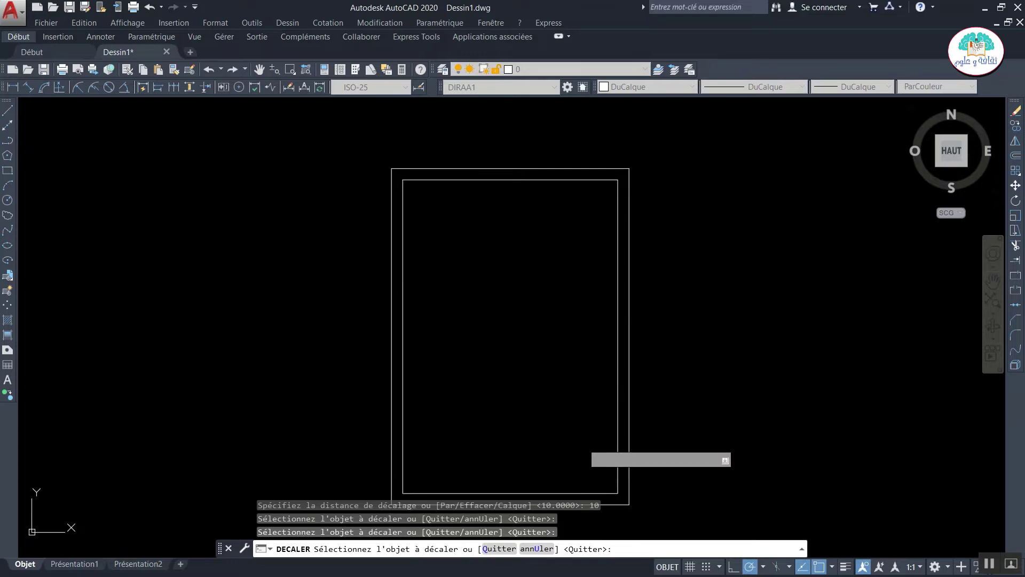
left_click(539, 492)
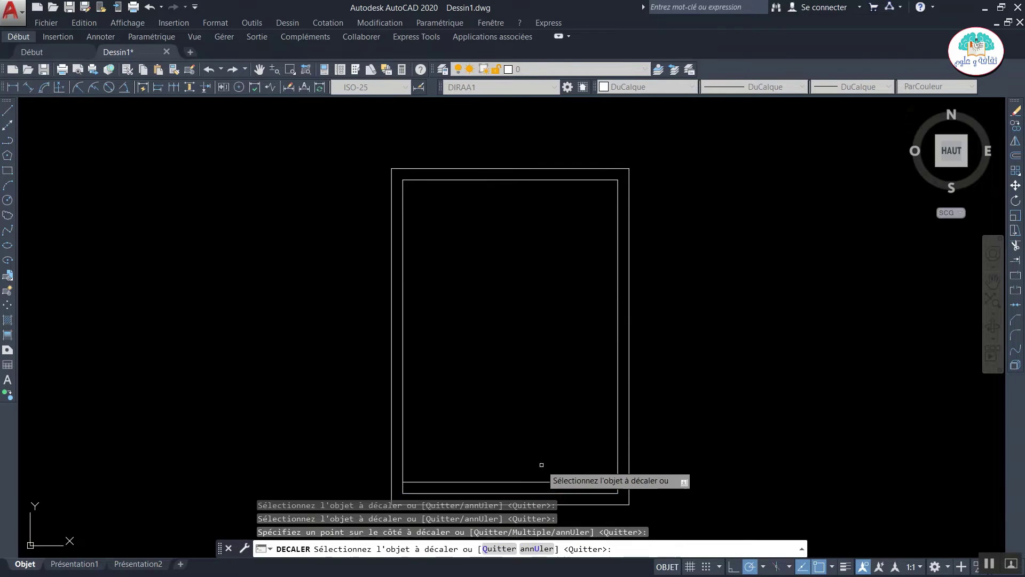
left_click(534, 482)
left_click(536, 459)
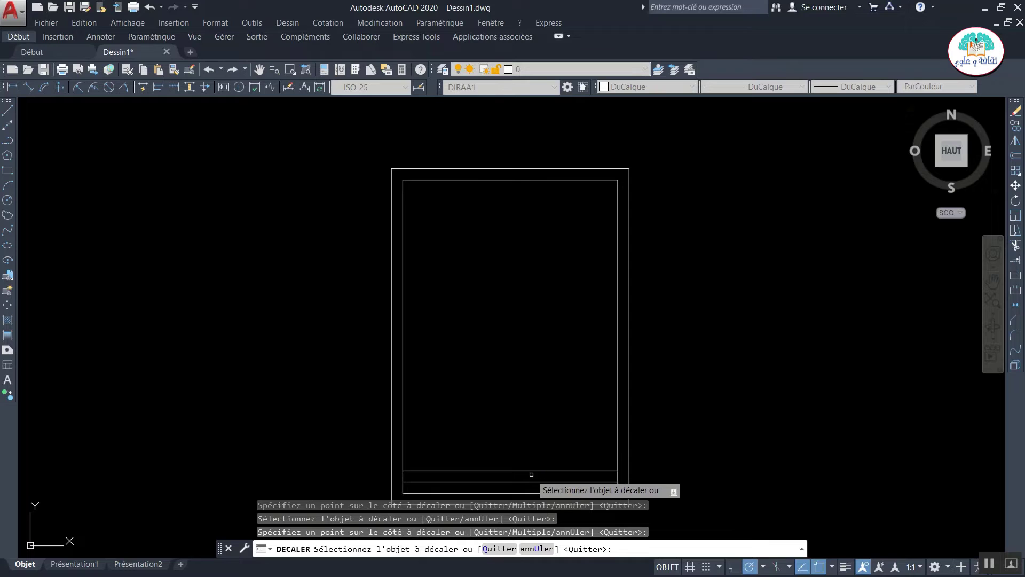
left_click(532, 471)
left_click(533, 452)
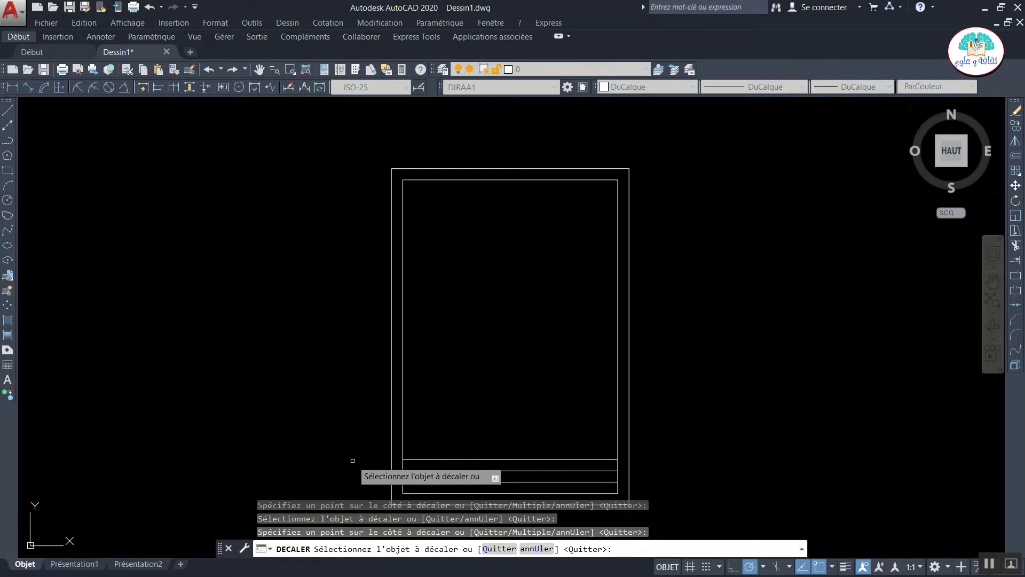
key("Escape")
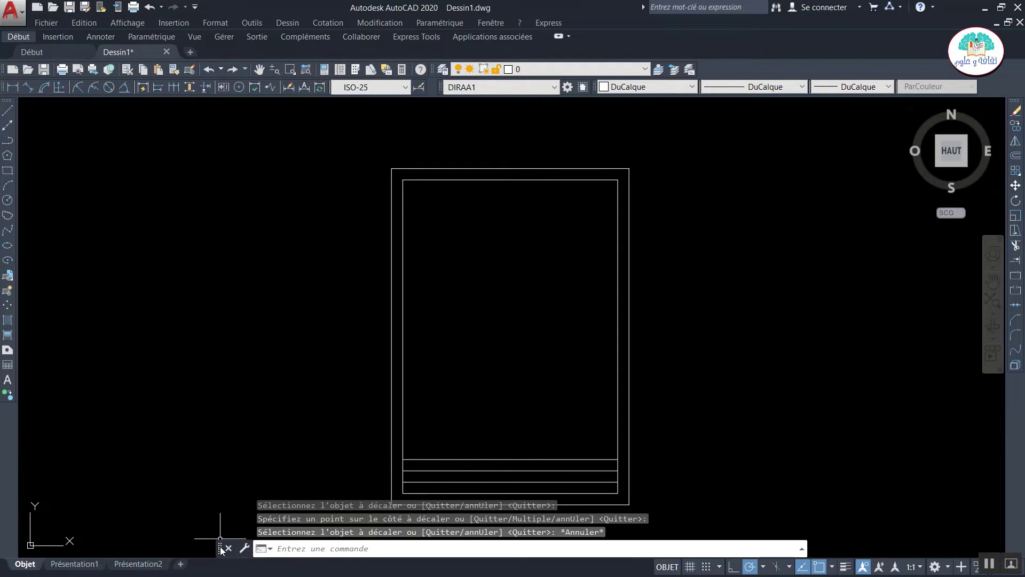
left_click_drag(221, 547, 212, 553)
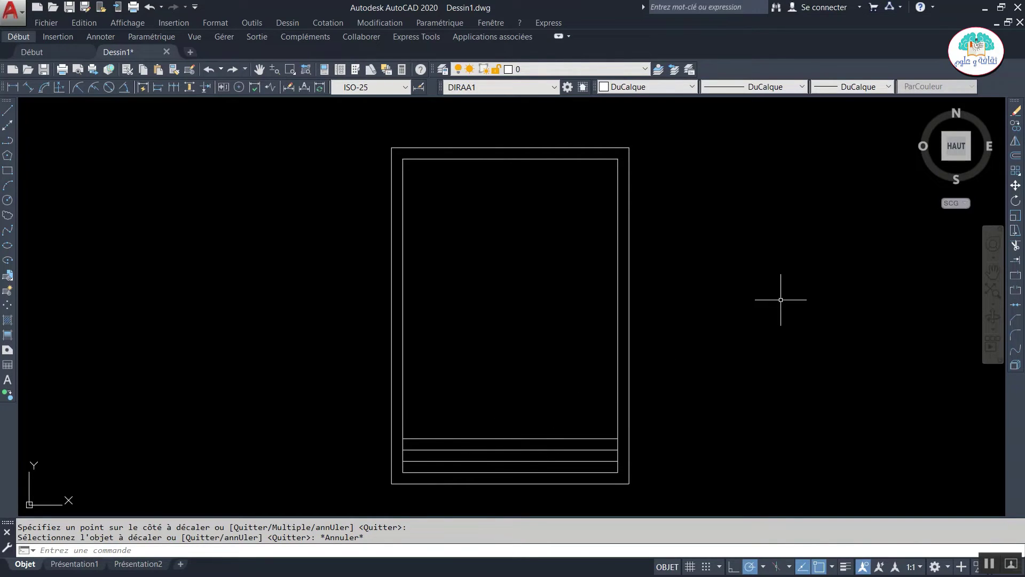
Offset the inner frame's right and left sides 50 units inward as vertical dividers.
left_click(1017, 154)
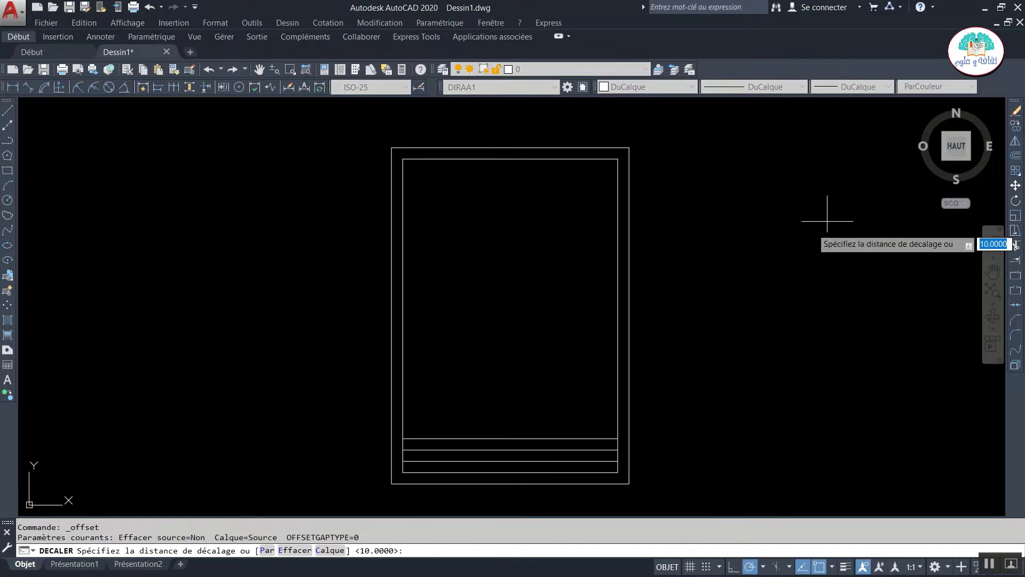
type("50")
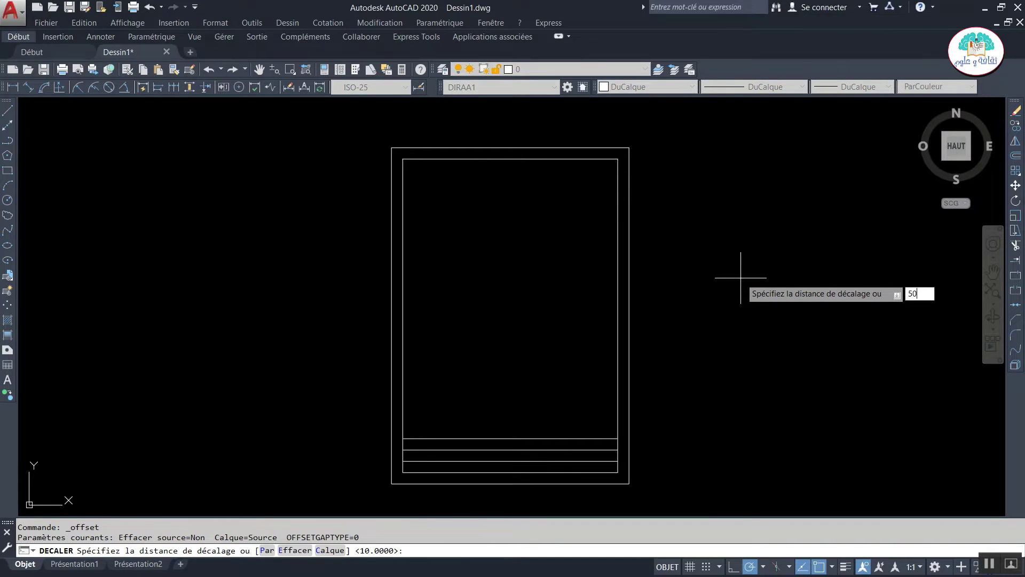
key("Return")
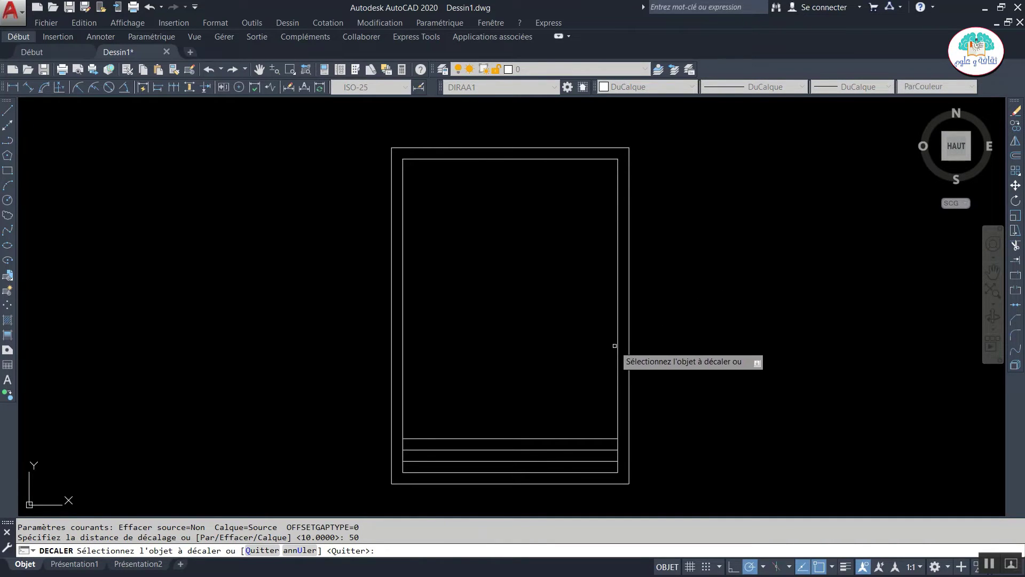
left_click(615, 345)
left_click(591, 347)
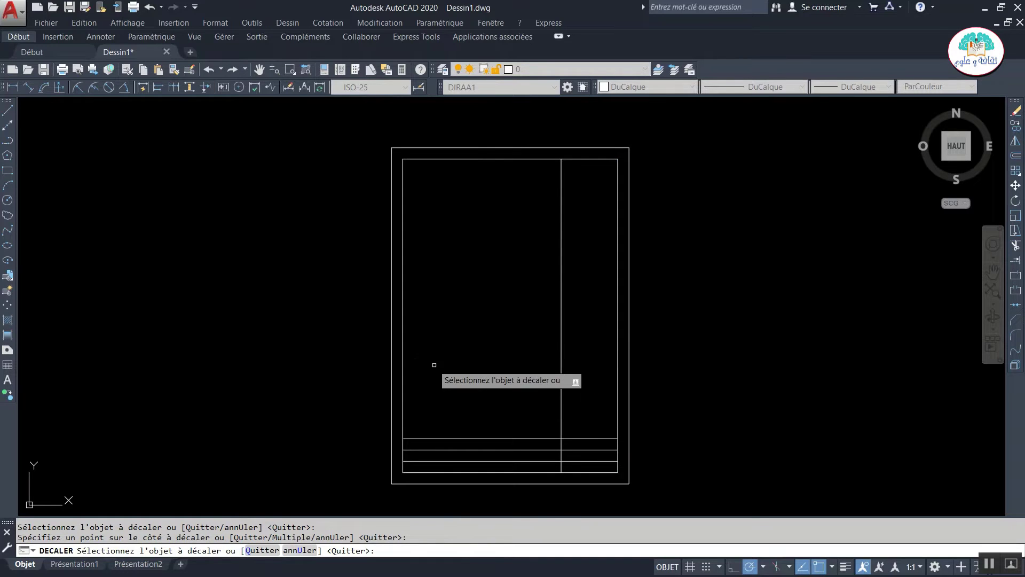
left_click(403, 357)
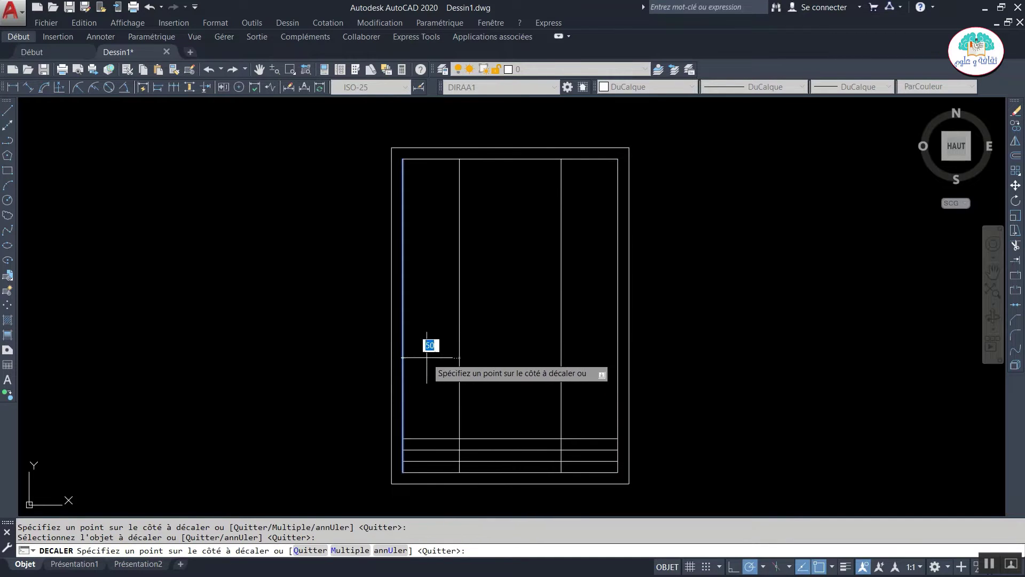
left_click(426, 357)
key("Escape")
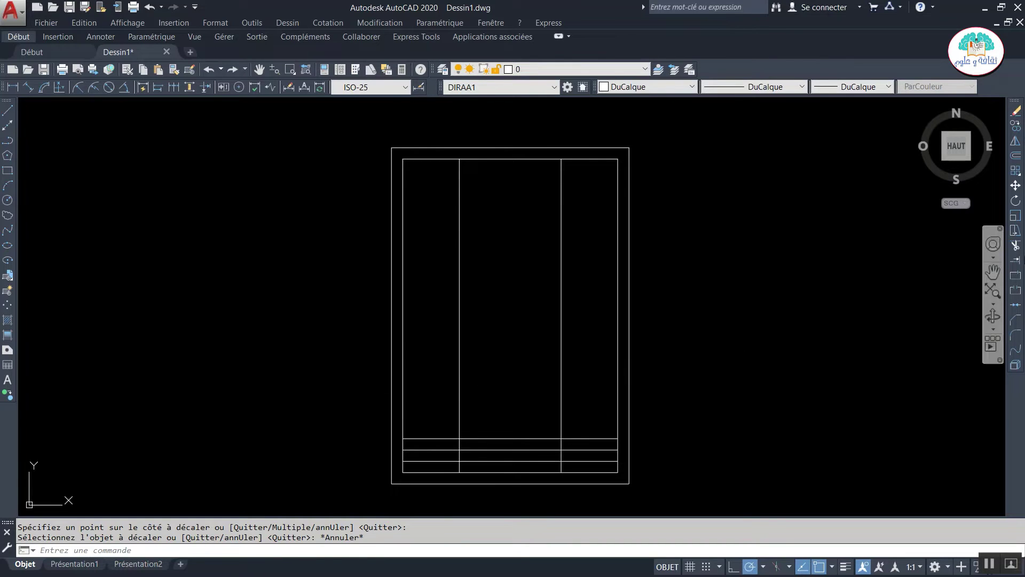
Trim both vertical dividers above the title block and remove the middle cell's row lines.
left_click(1017, 246)
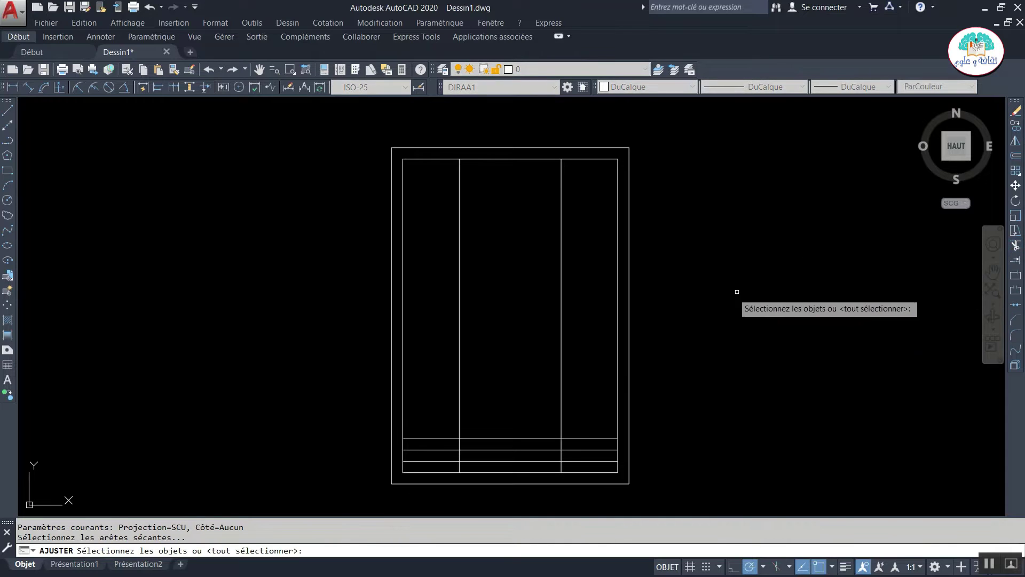
key("Return")
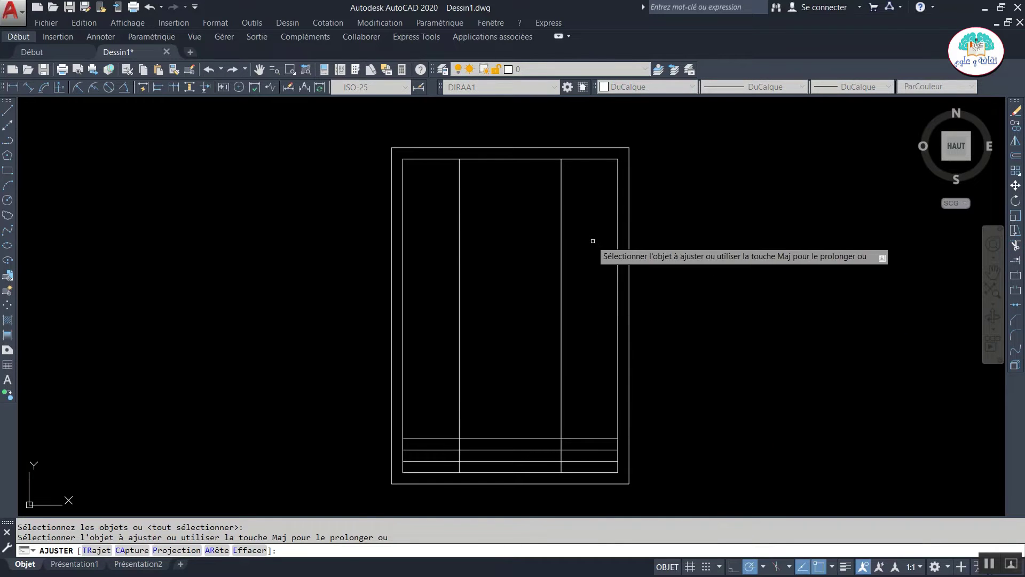
left_click(590, 235)
left_click(454, 314)
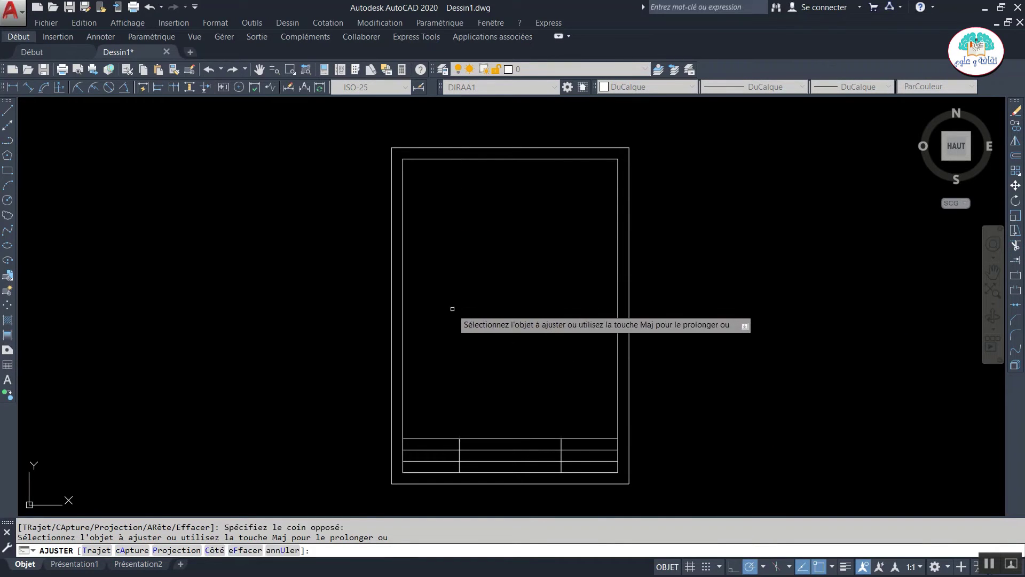
scroll(526, 474, "up", 2)
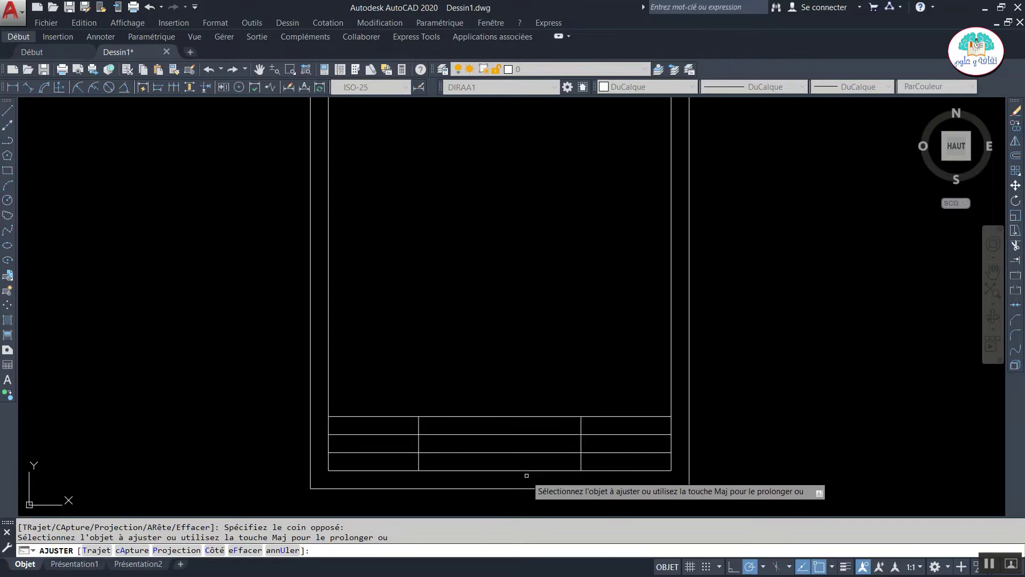
scroll(526, 474, "up", 2)
left_click(522, 438)
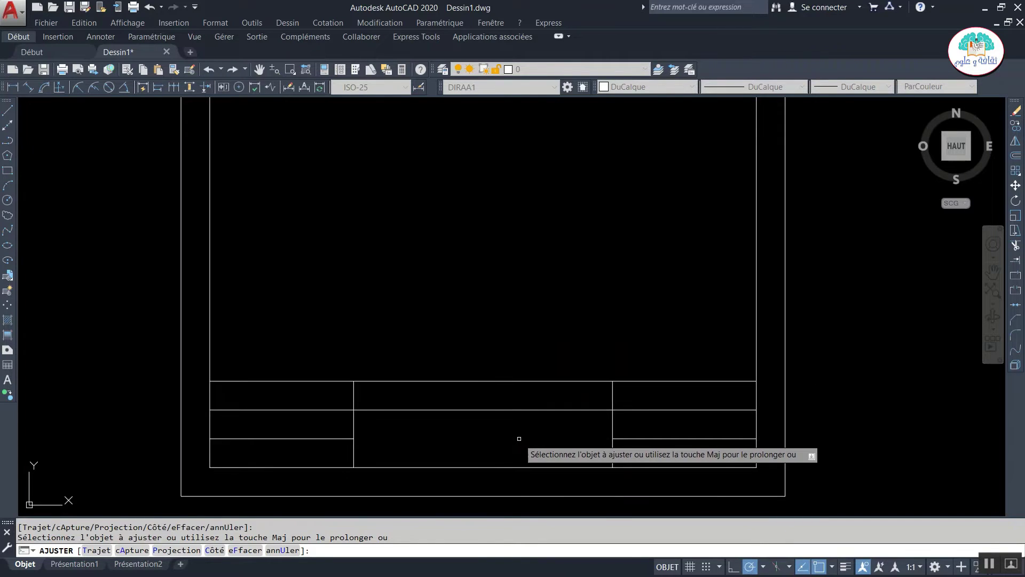
left_click(518, 408)
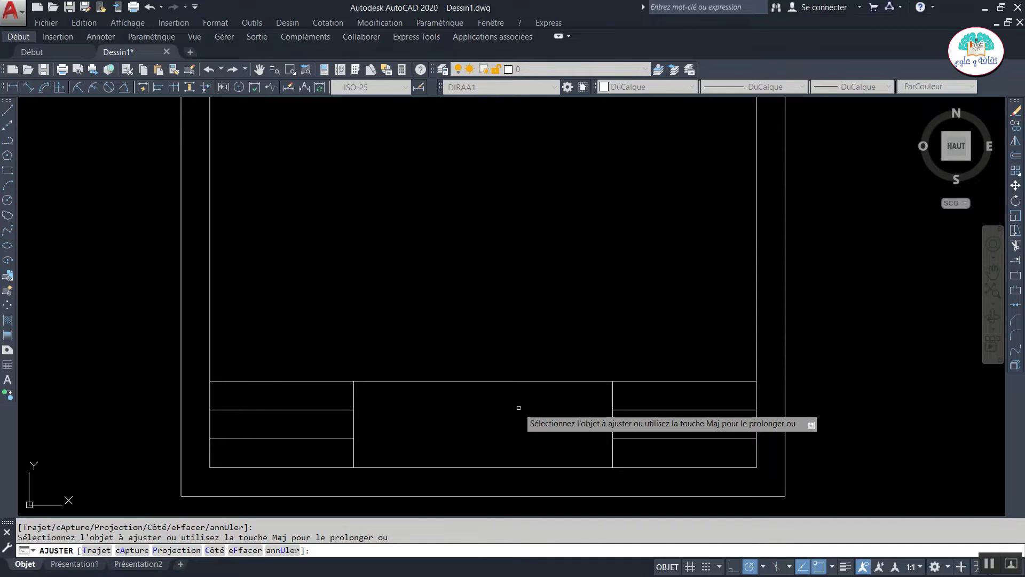
key("Escape")
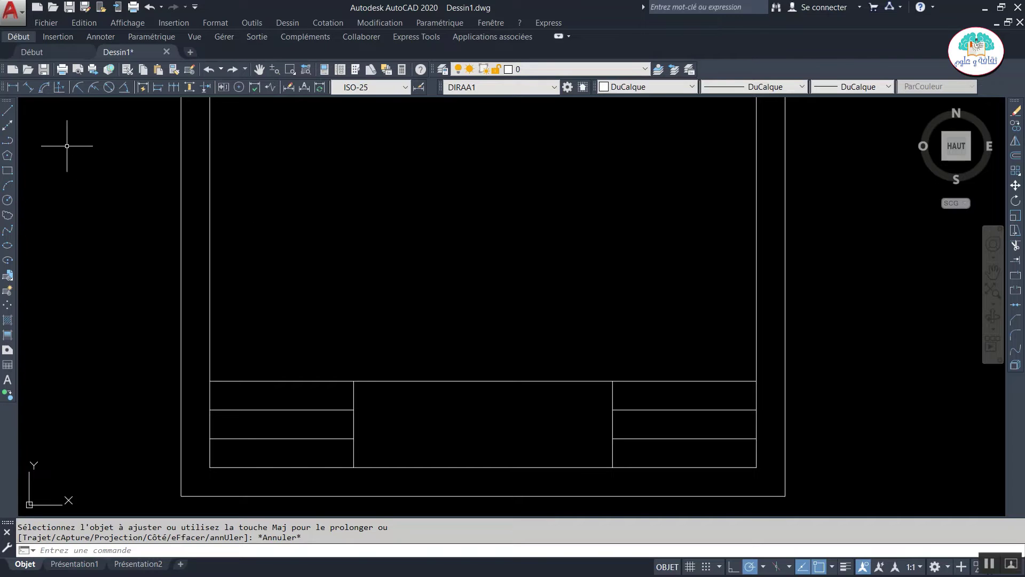
Draw a line from the middle cell's right-edge midpoint perpendicular to its left edge.
left_click(5, 113)
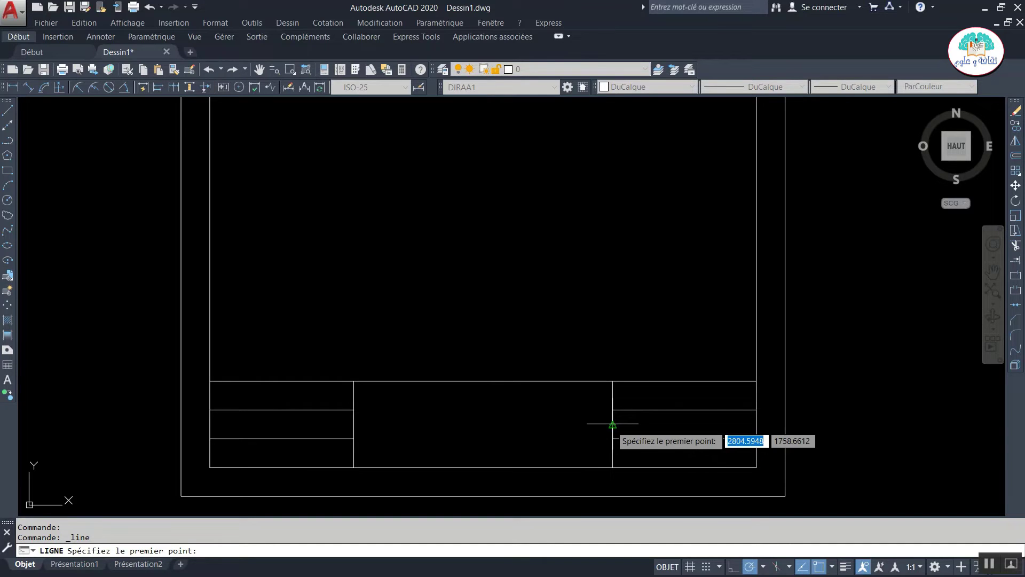
left_click(612, 423)
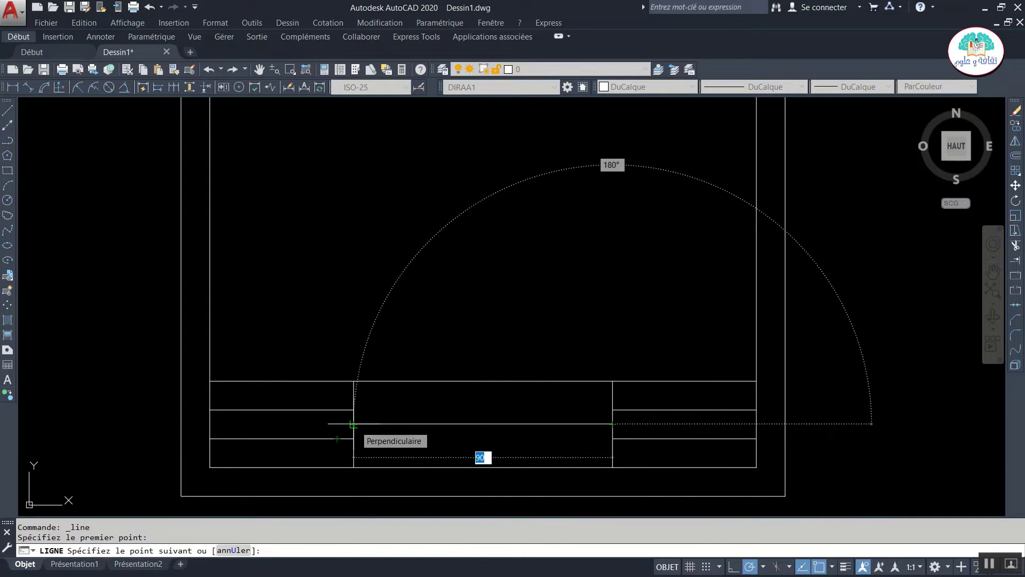
left_click(353, 424)
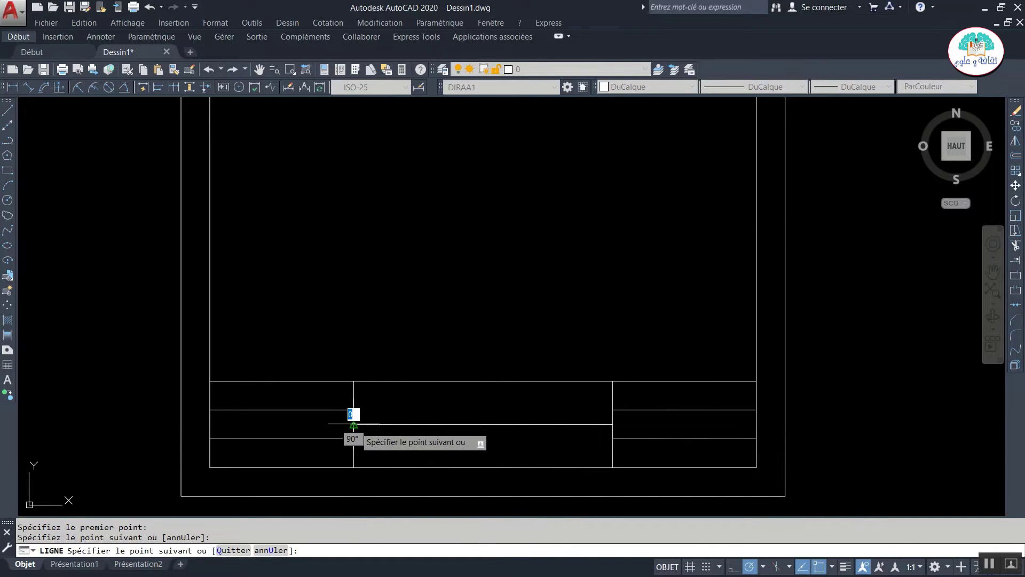
key("Return")
Bring the whole frame into view, then select all 13 objects and cut them.
scroll(355, 425, "down", 2)
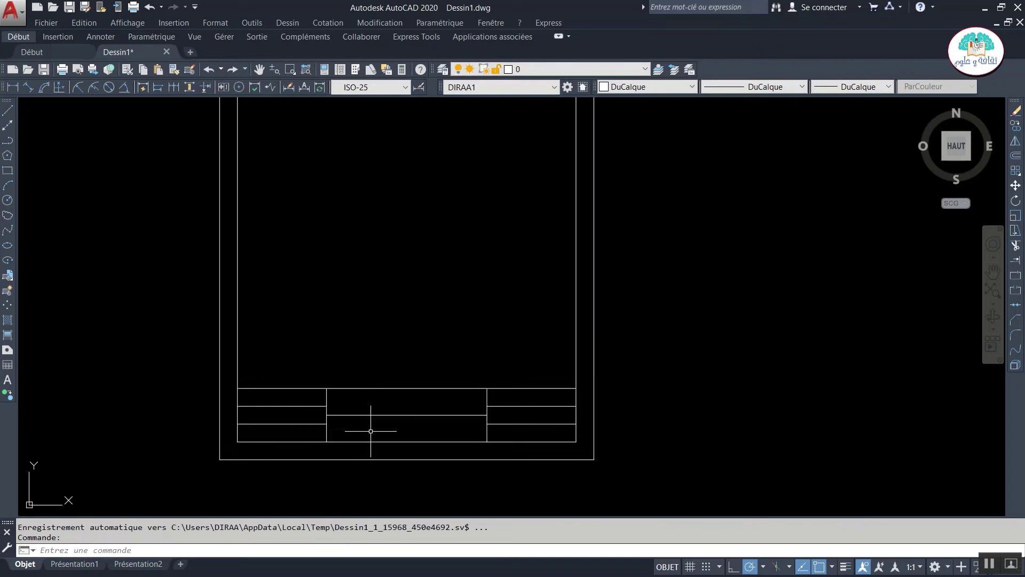
scroll(373, 338, "down", 2)
mouse_move(373, 338)
middle_mouse_down()
mouse_move(439, 391)
mouse_move(485, 347)
middle_mouse_up()
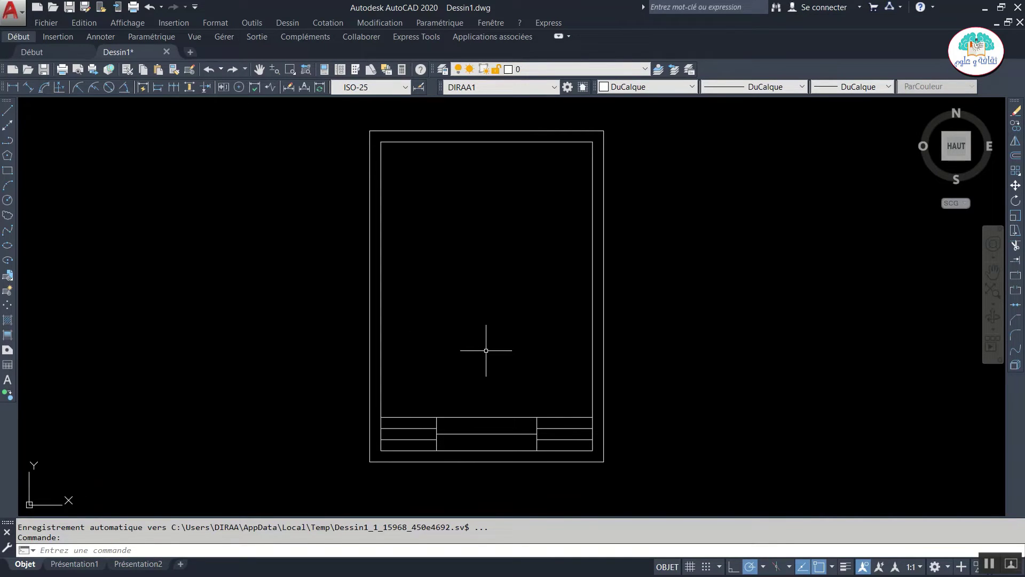
key("ctrl+a")
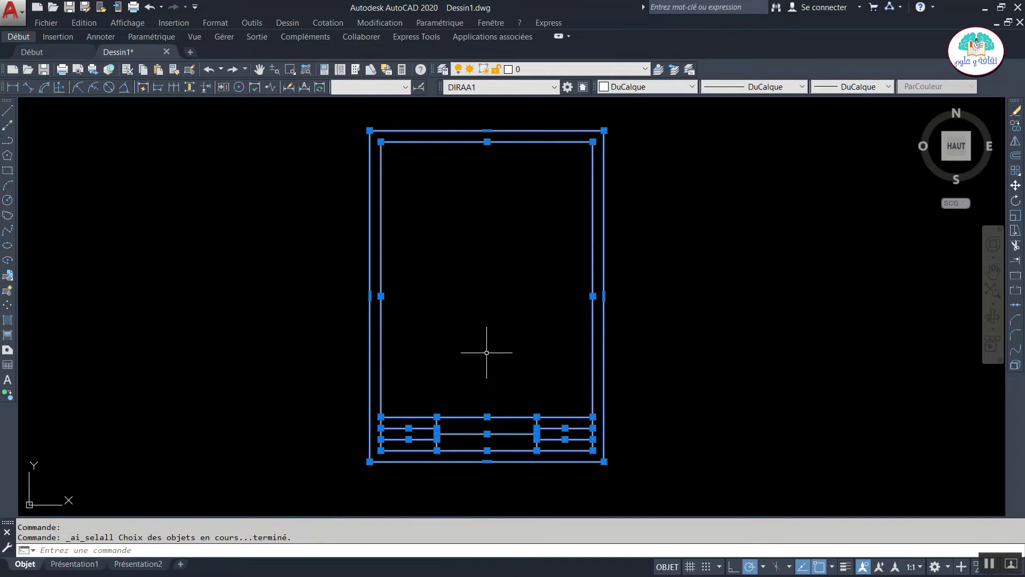
key("ctrl+x")
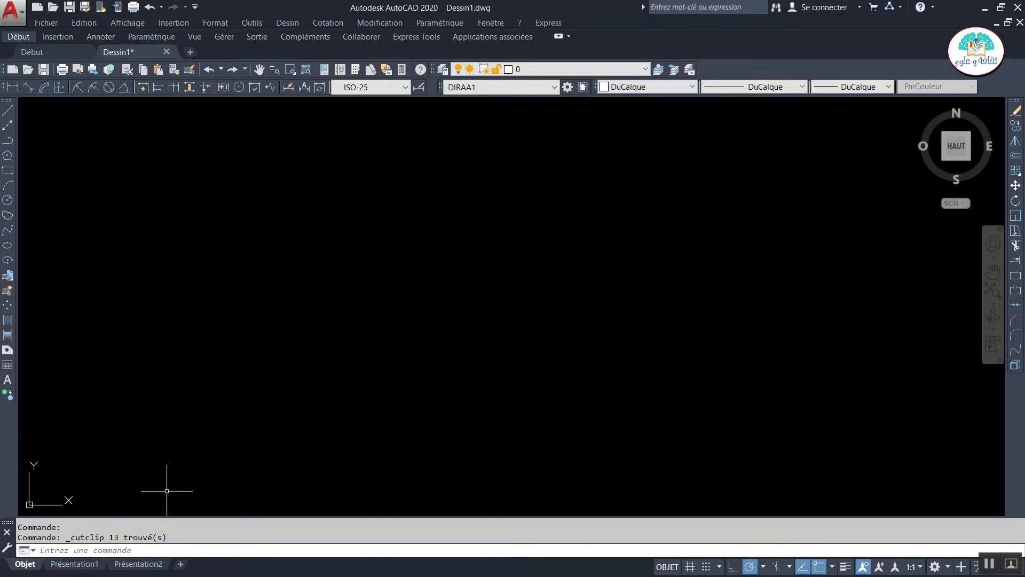
Rename the Présentation1 layout to A4V.
left_click(73, 564)
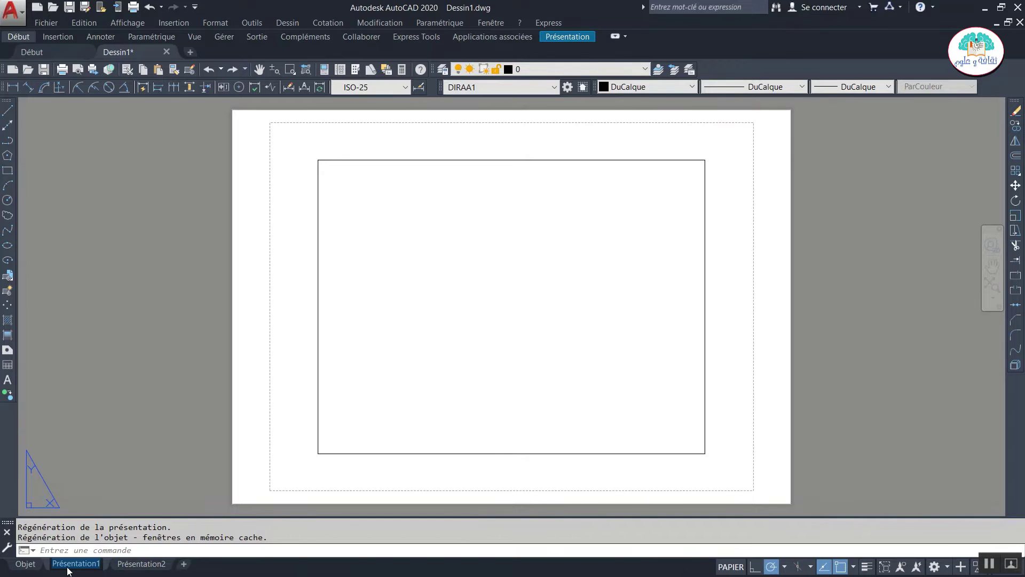
double_click(72, 564)
type("A4")
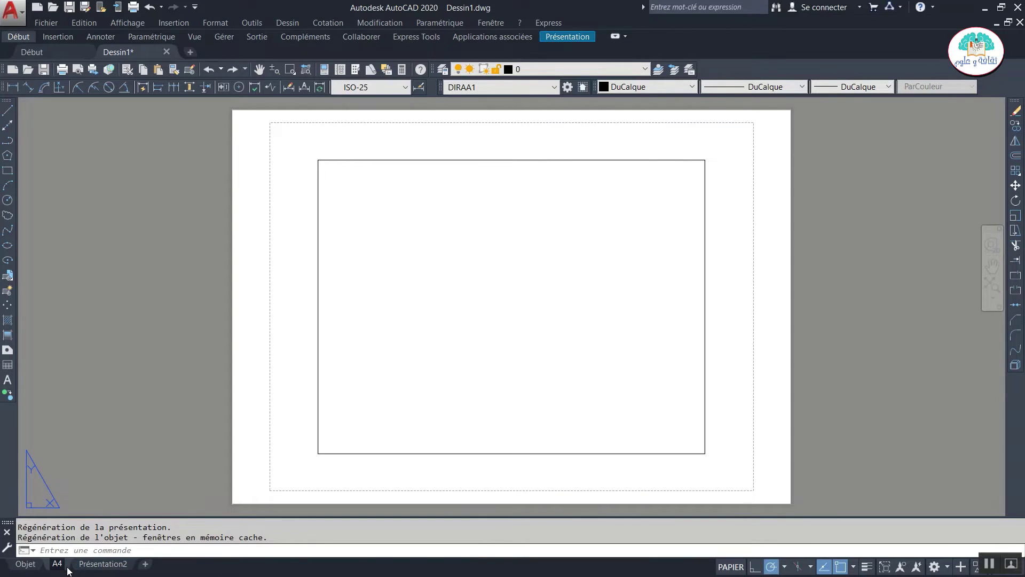
type("V")
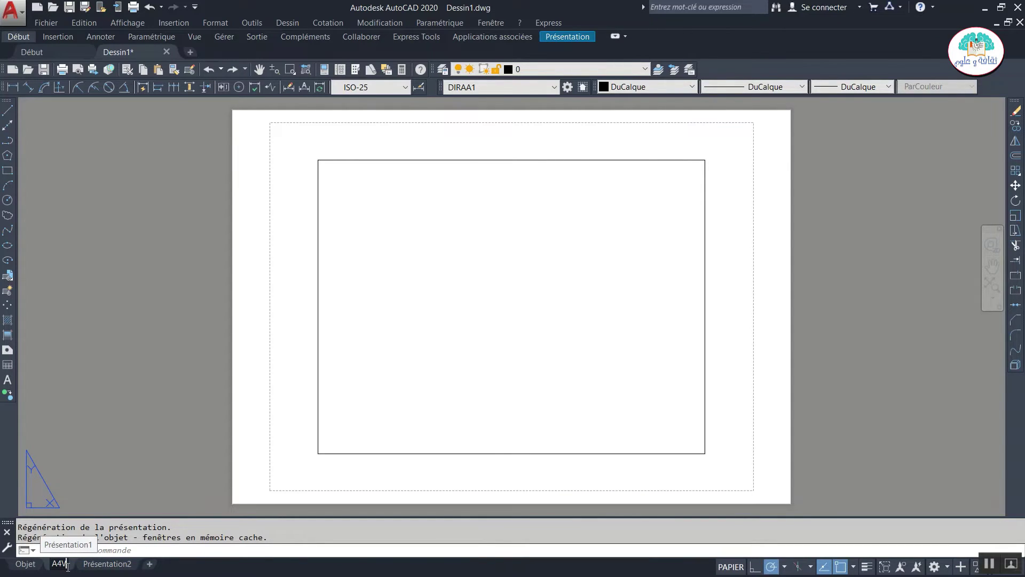
key("Return")
Select and delete the layout's default viewport, leaving a blank sheet.
left_click(142, 485)
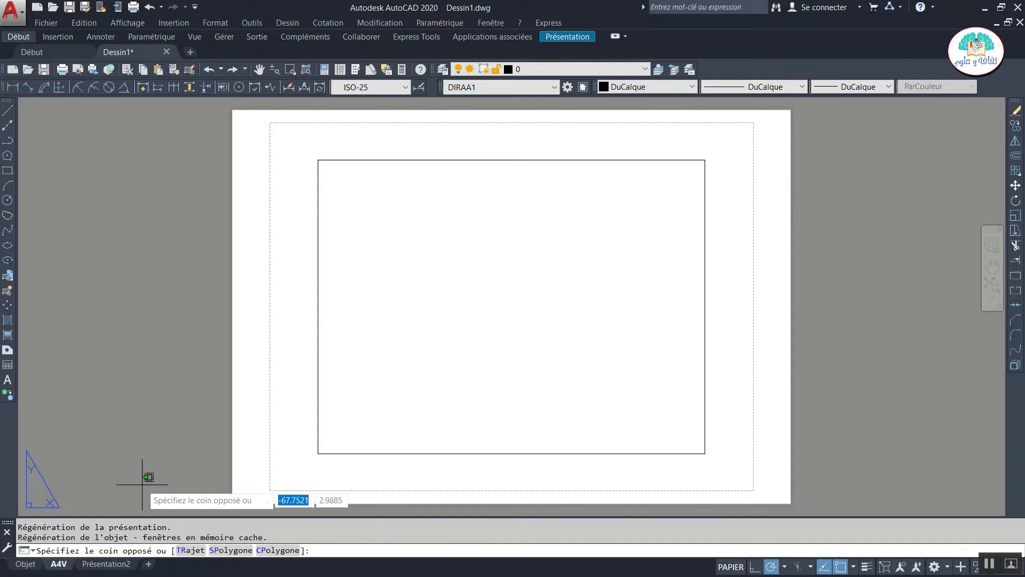
key("Escape")
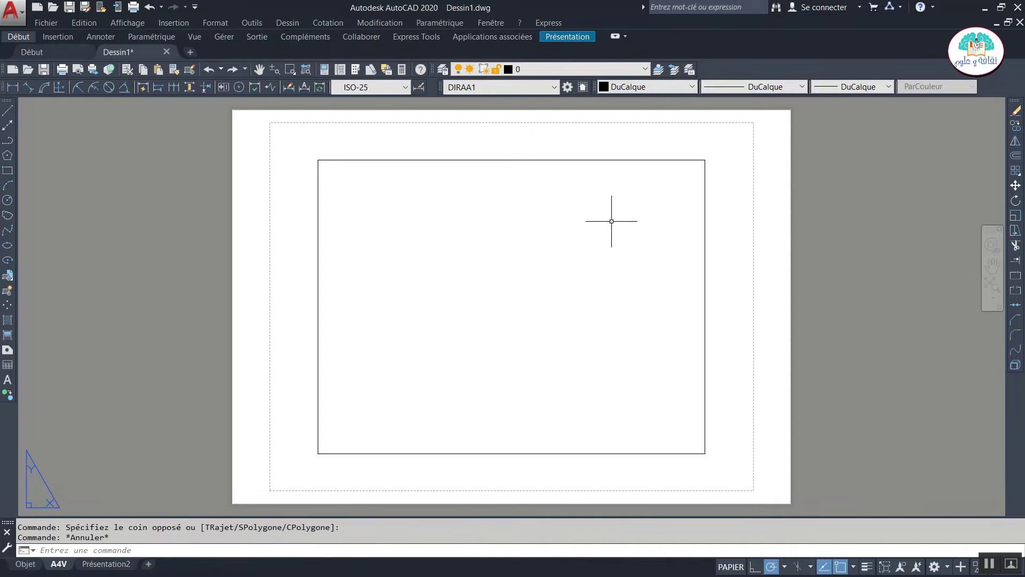
left_click(717, 134)
left_click(682, 194)
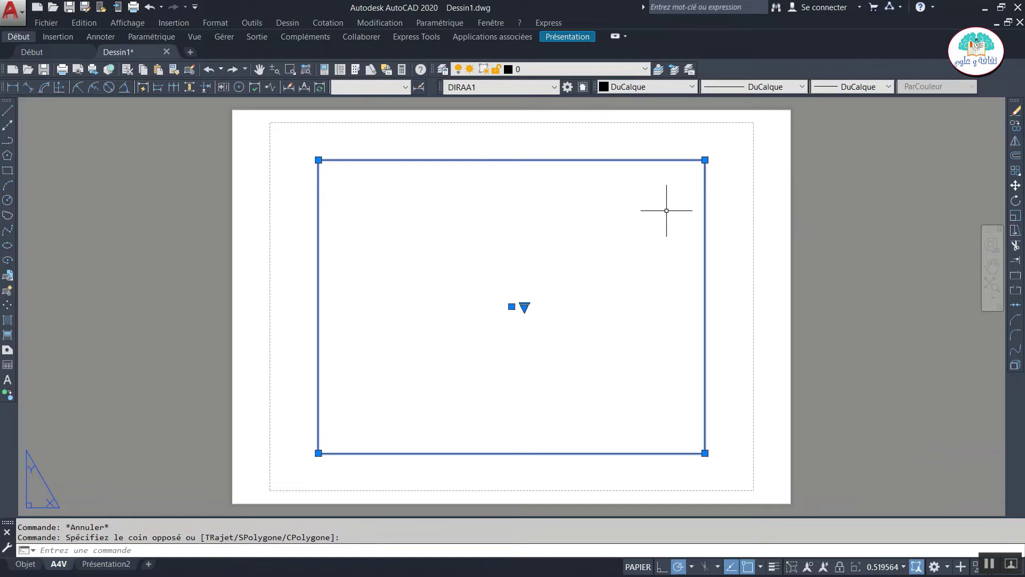
key("Delete")
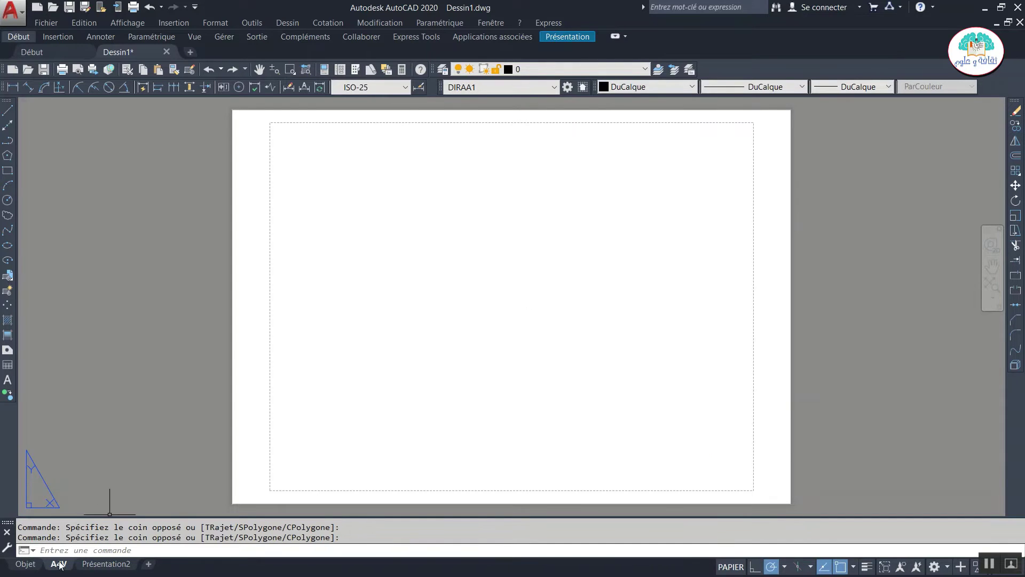
Change the A4V page setup orientation to portrait so the A4 sheet stands 210 x 297 mm.
right_click(59, 567)
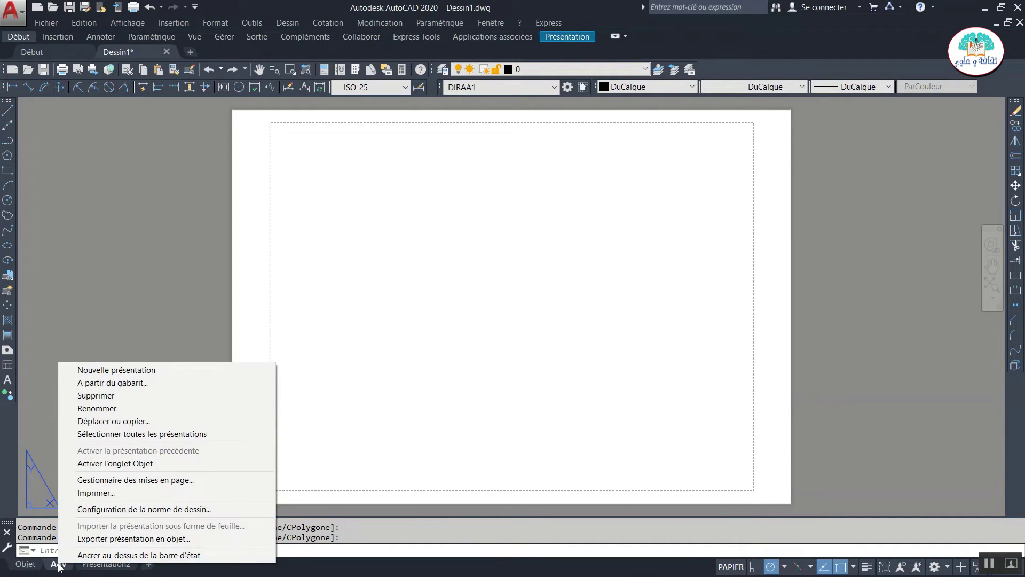
left_click(158, 482)
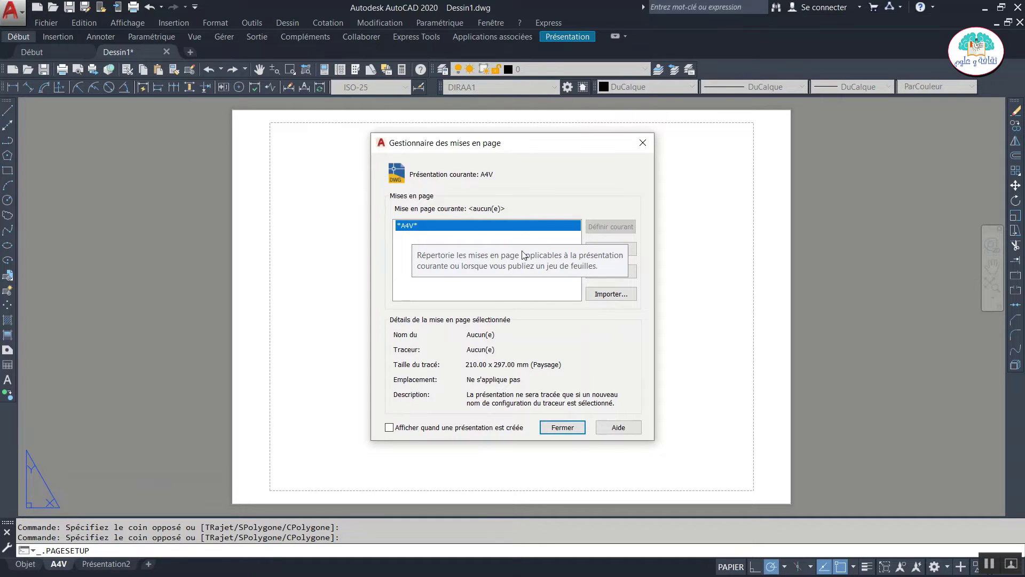
left_click(620, 271)
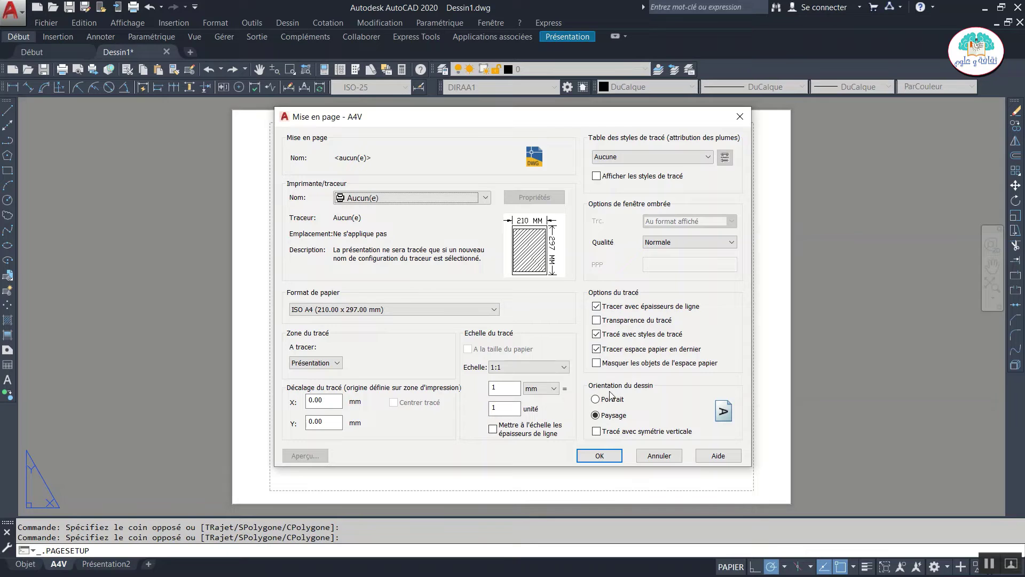
left_click(619, 404)
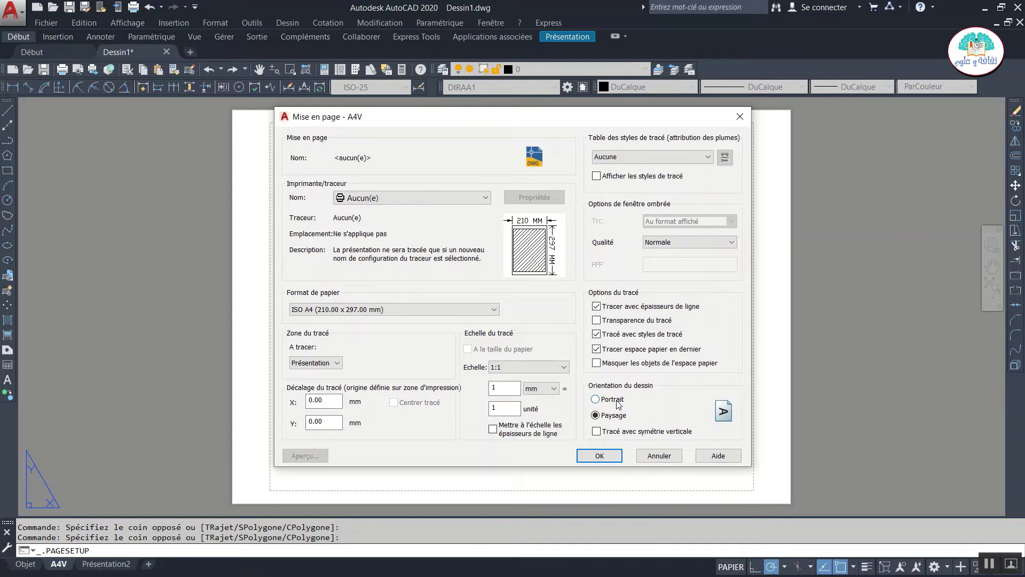
left_click(600, 455)
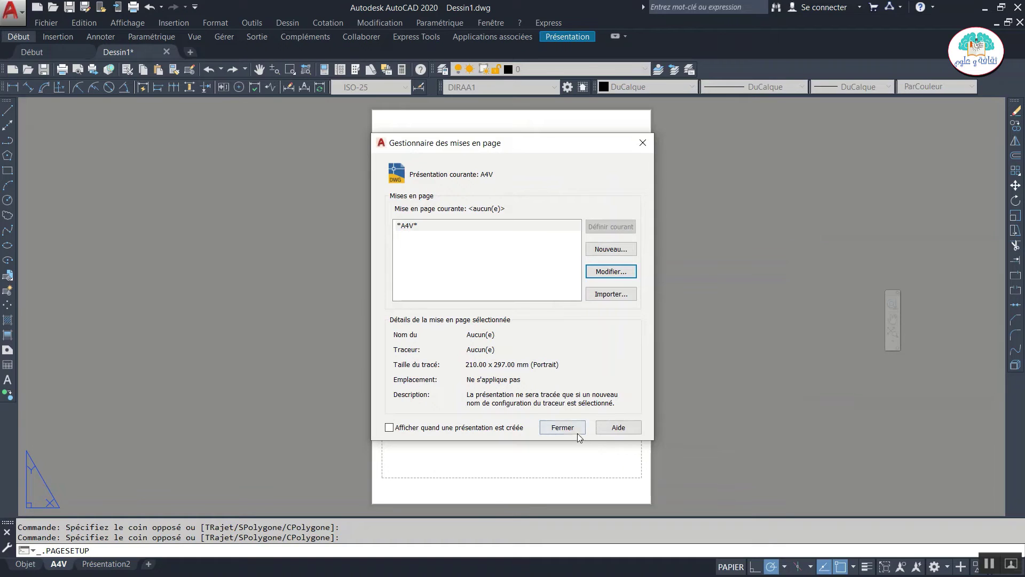
left_click(577, 432)
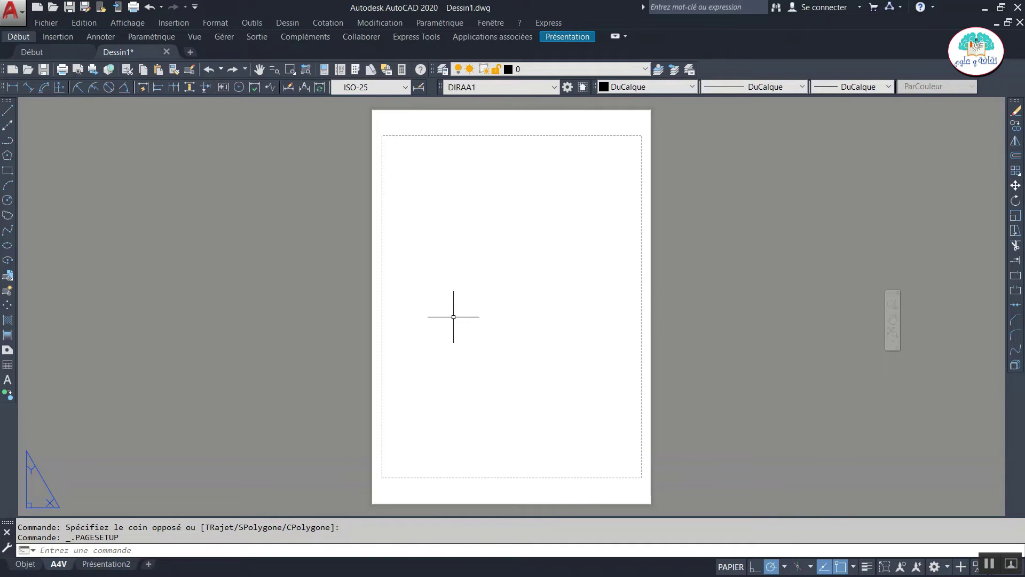
Paste the copied frame and title block at the portrait sheet's bottom-left corner.
key("ctrl+v")
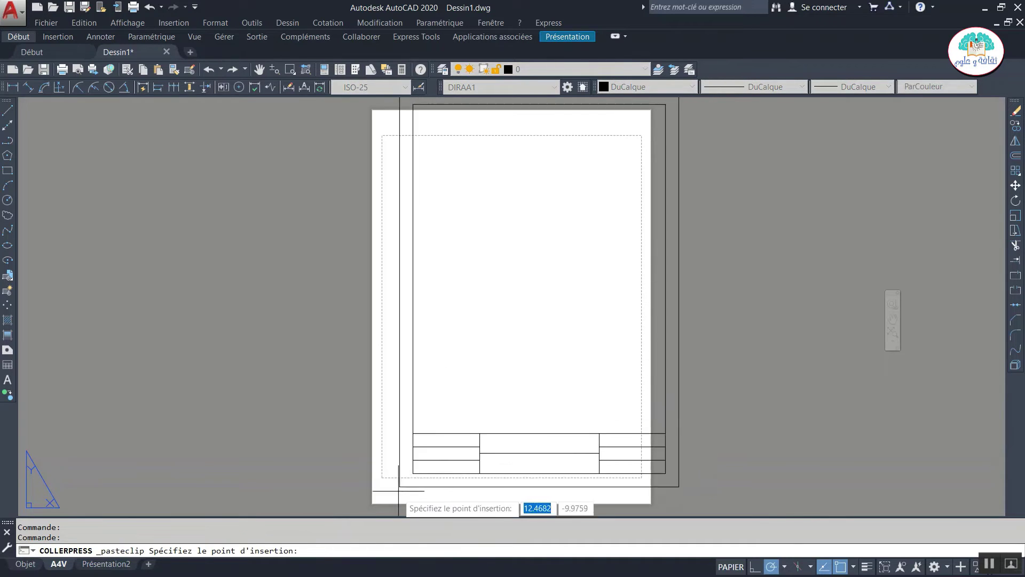
left_click(371, 505)
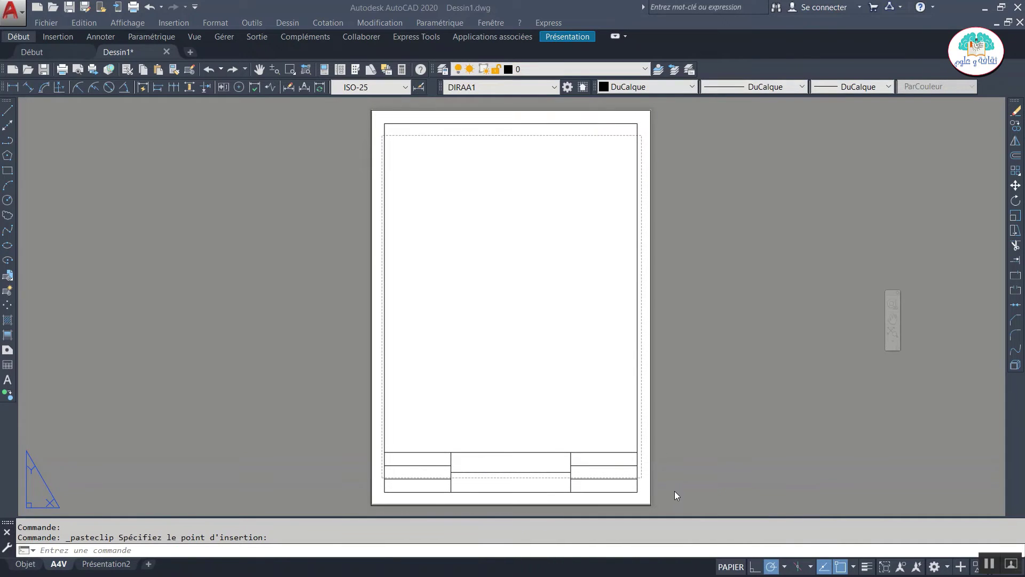
right_click(59, 565)
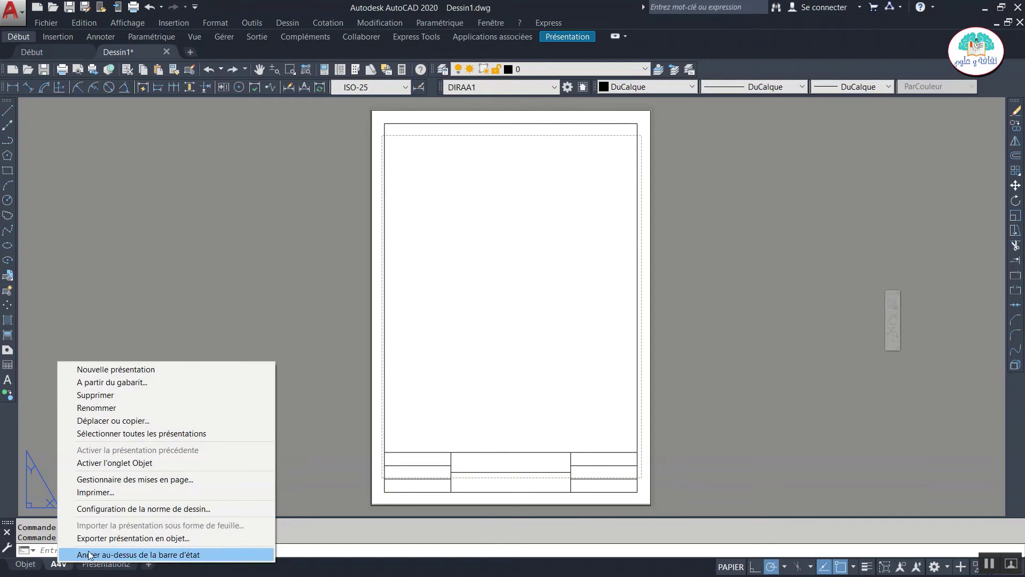
Set the A4V plot area to a window around the sheet, centred and scaled to fit paper.
left_click(155, 479)
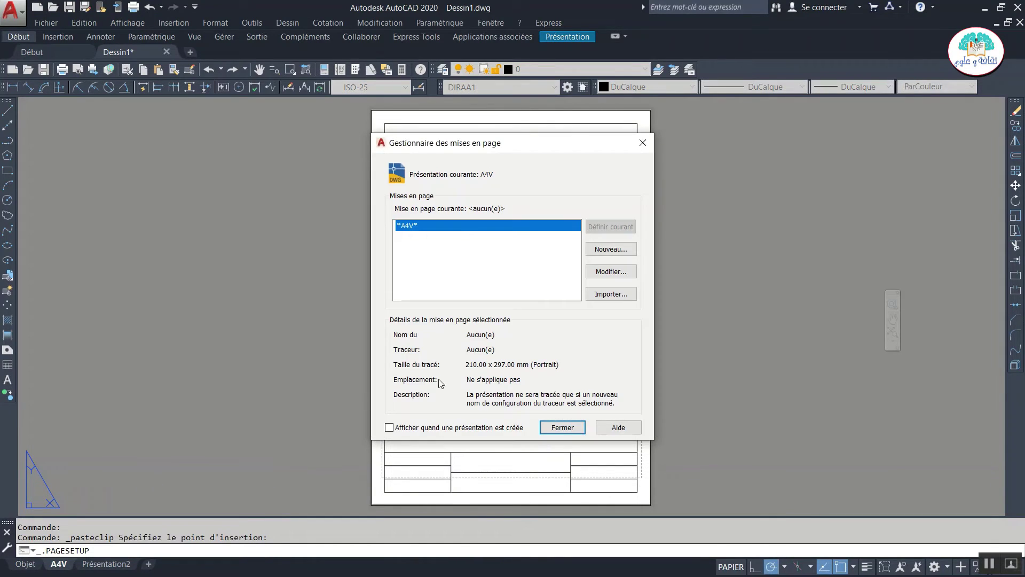
left_click(612, 272)
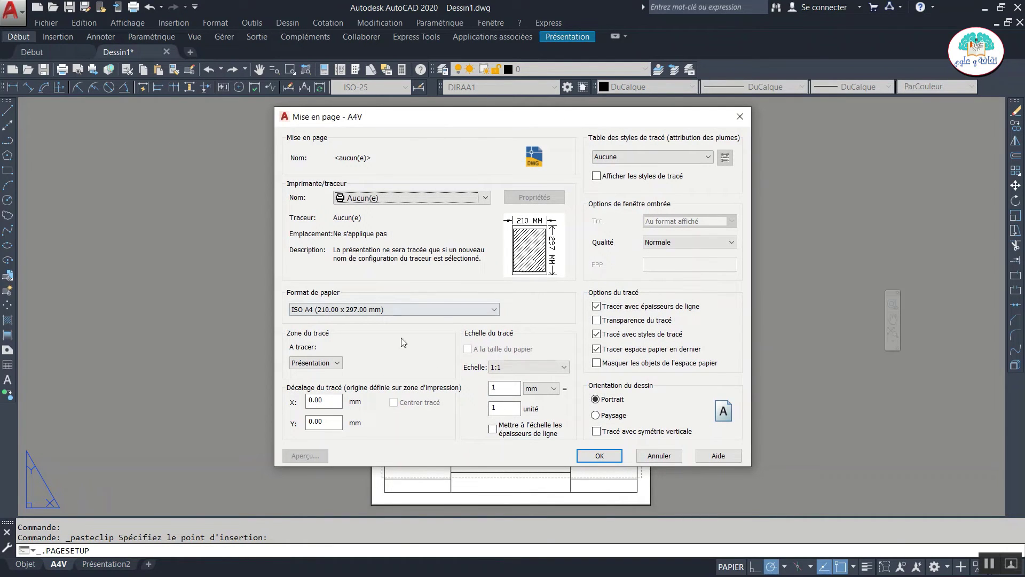
left_click(315, 363)
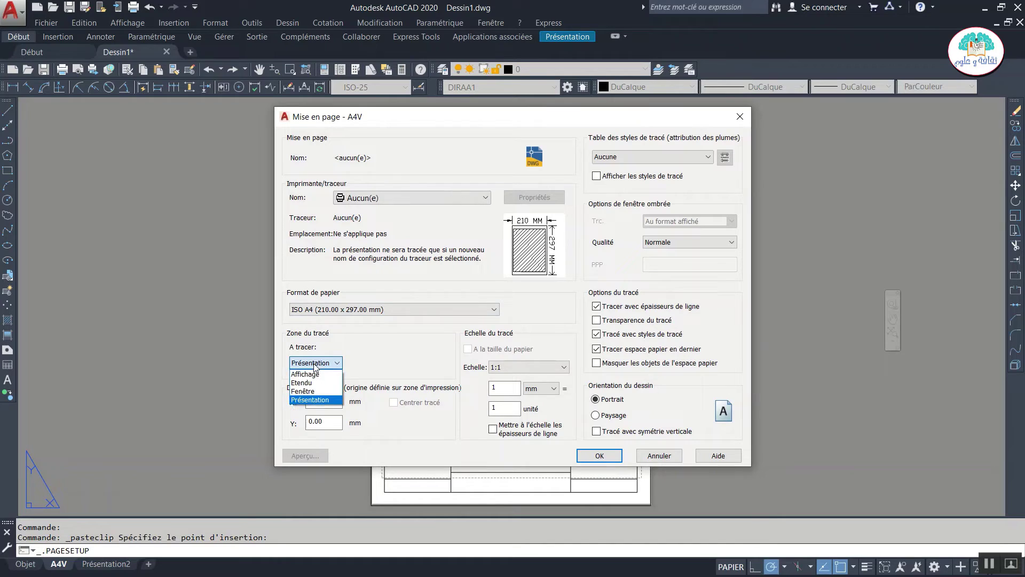
left_click(308, 392)
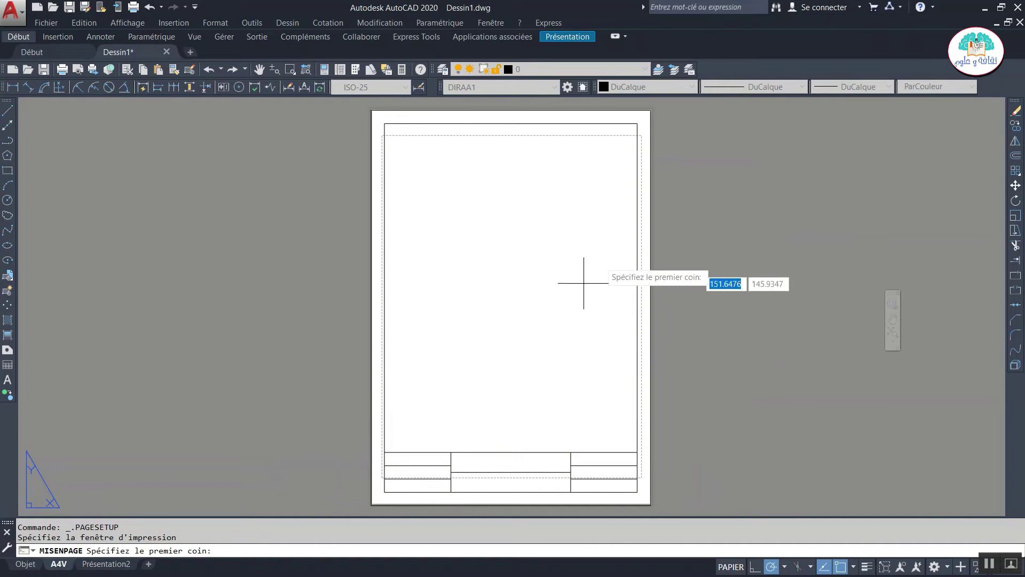
left_click(651, 110)
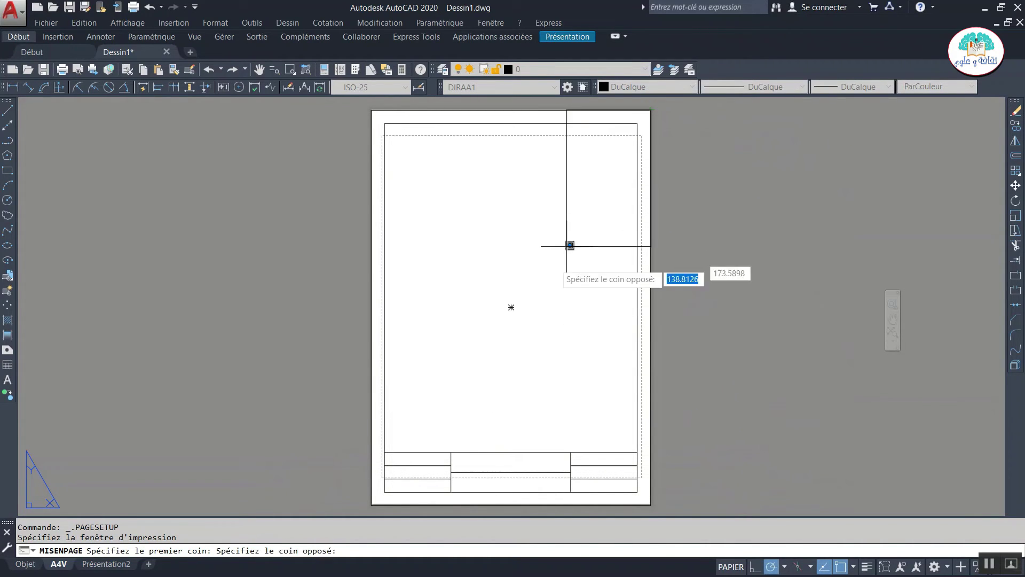
left_click(372, 504)
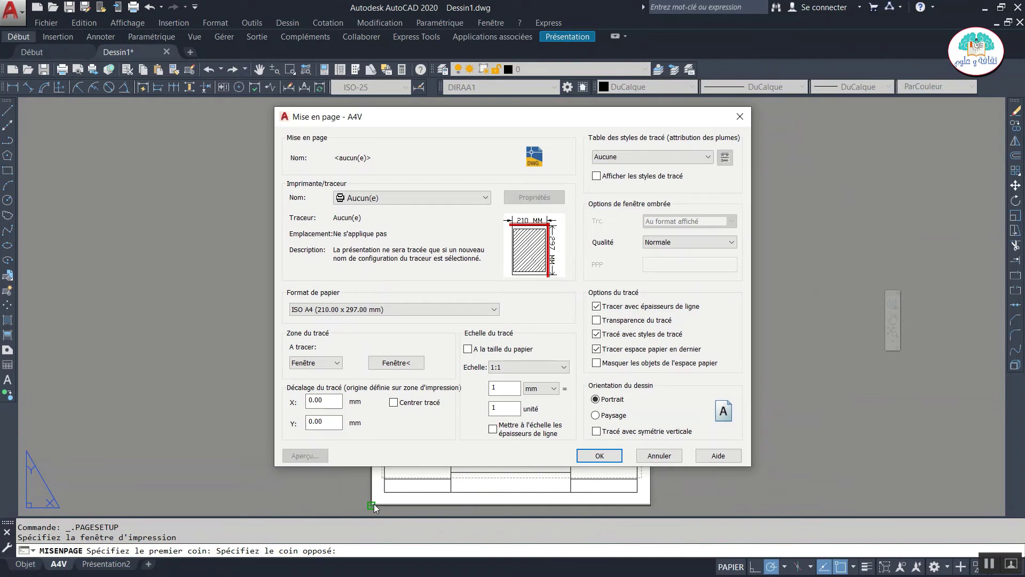
left_click(431, 404)
left_click(485, 352)
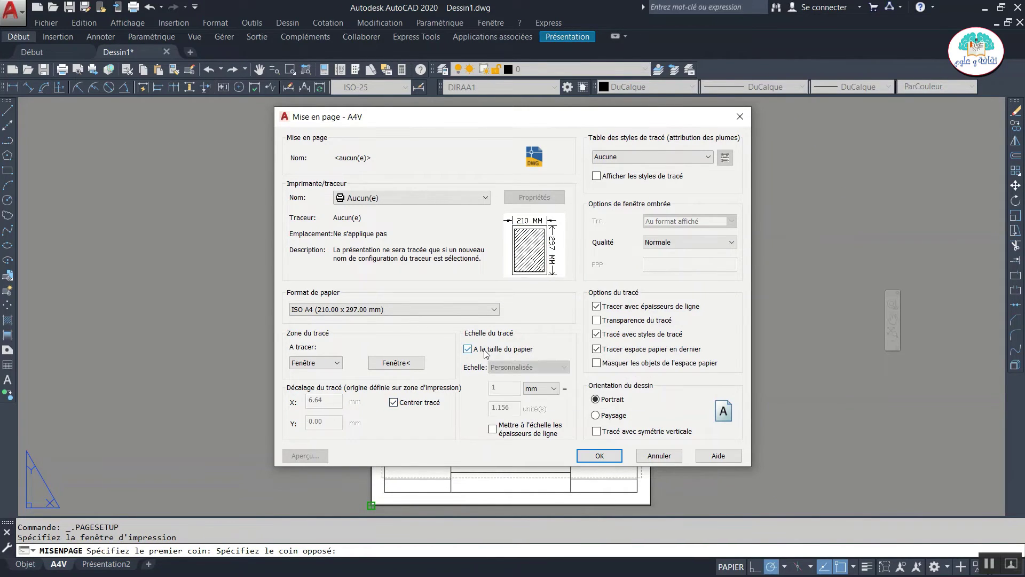
left_click(610, 457)
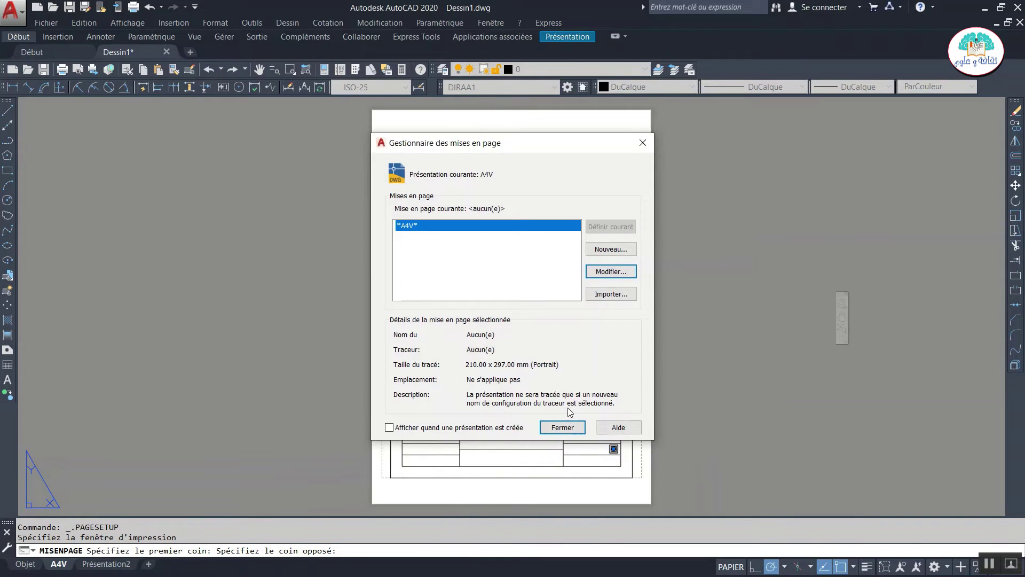
left_click(562, 427)
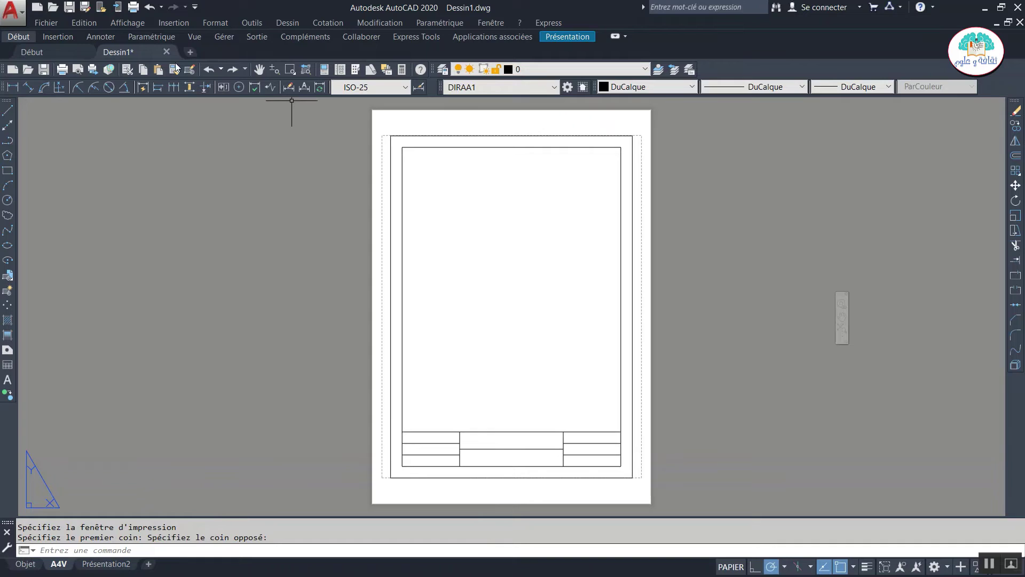
Create a viewport from the inner frame's top-right corner to just above the title block.
left_click(128, 22)
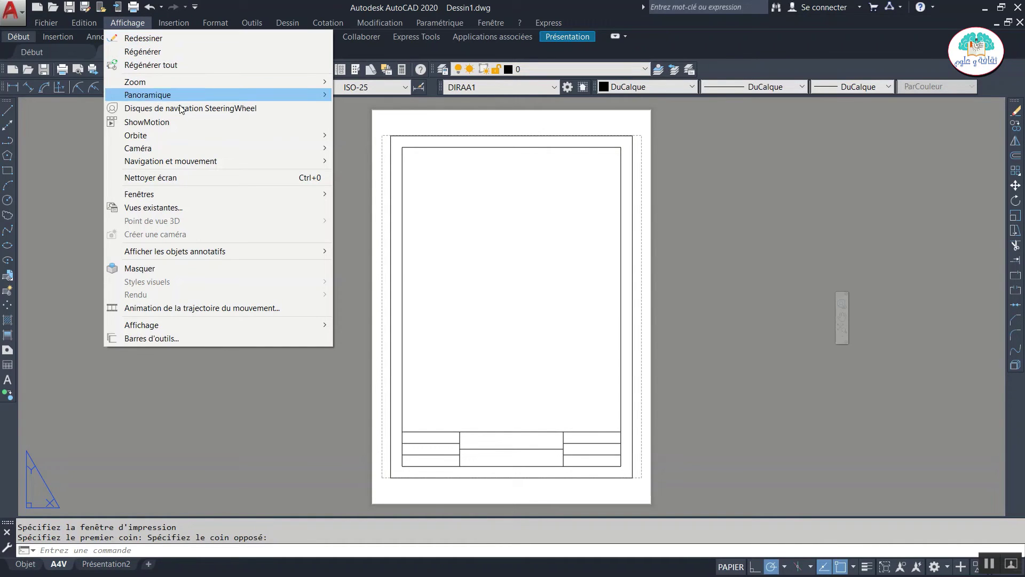
mouse_move(140, 194)
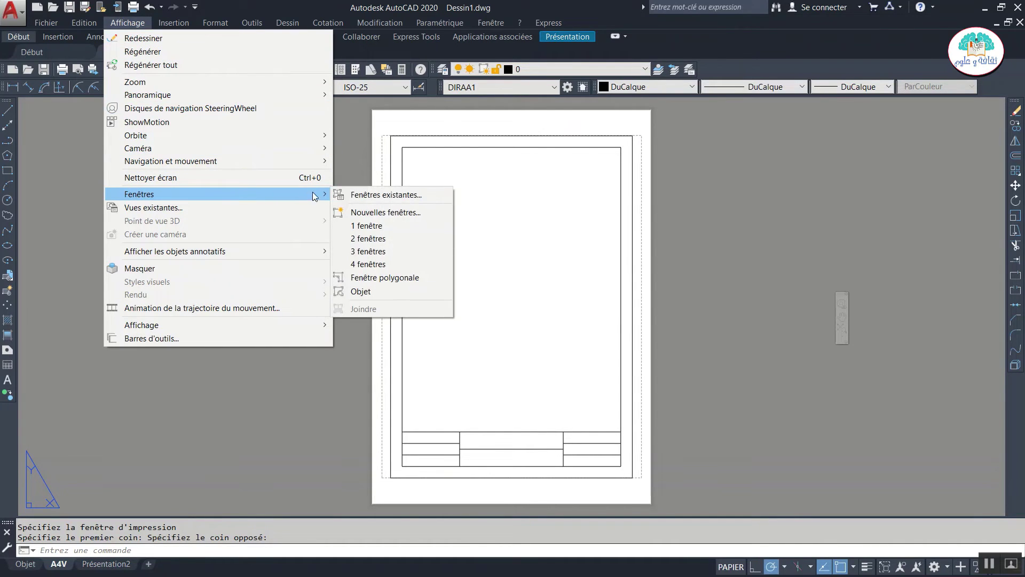
left_click(340, 195)
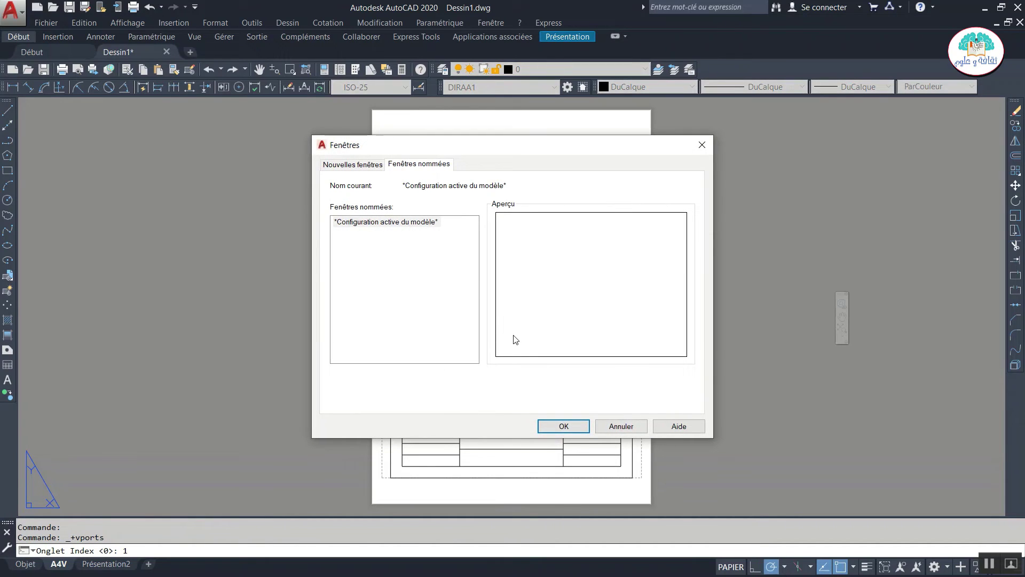
left_click(556, 423)
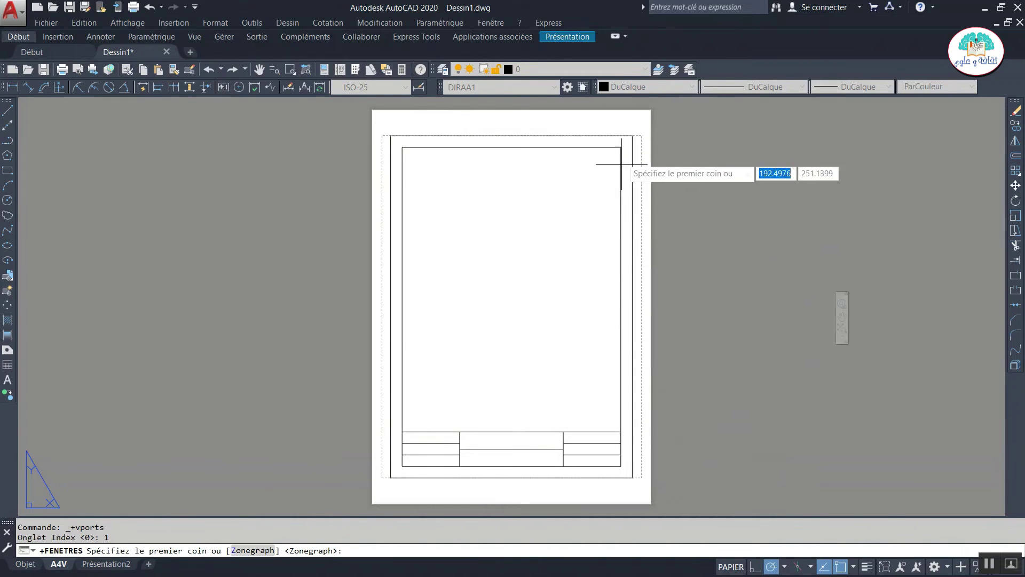
left_click(621, 147)
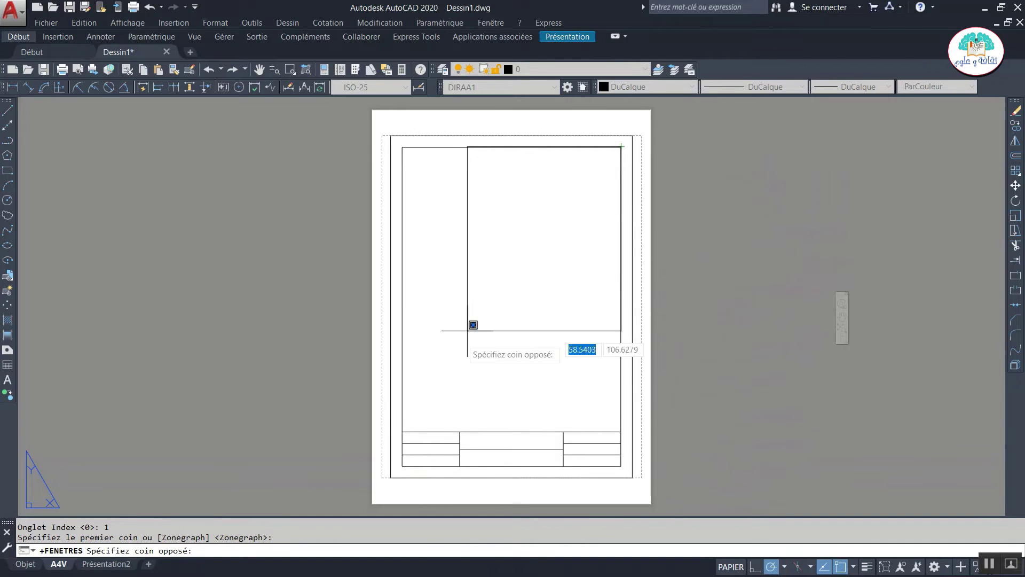
left_click(402, 431)
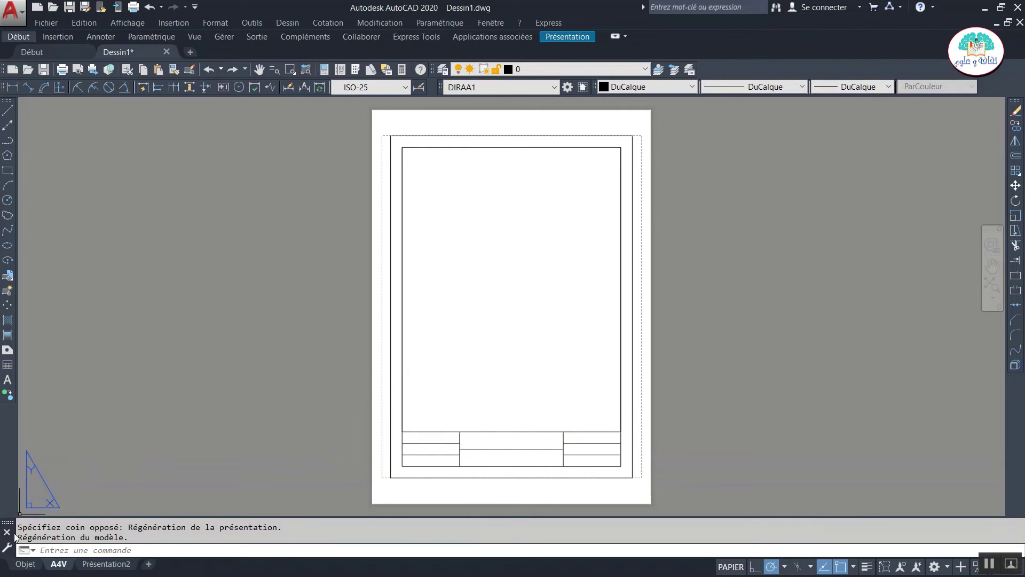
Draw a test circle in the middle of model space.
left_click(25, 564)
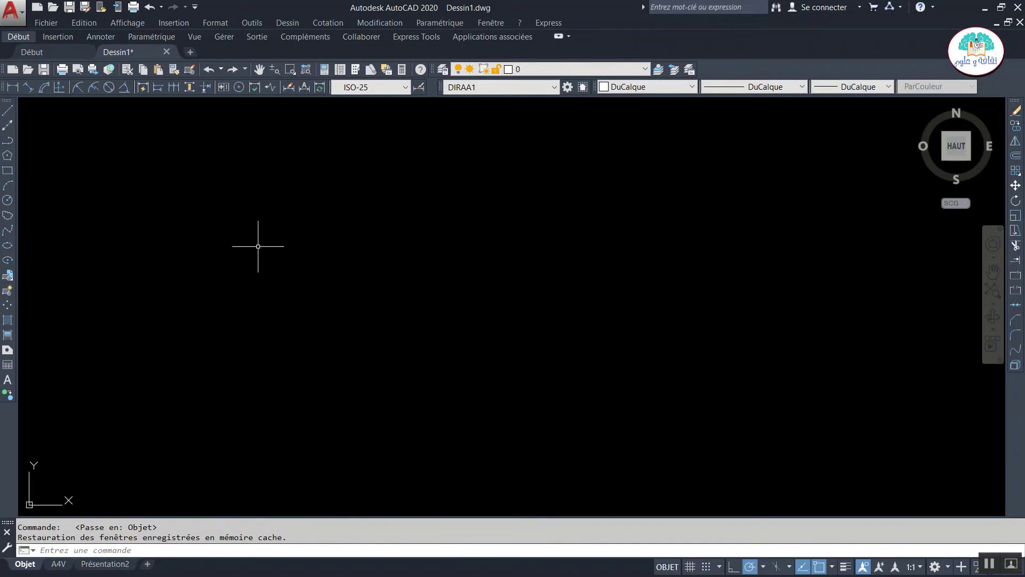
left_click(8, 200)
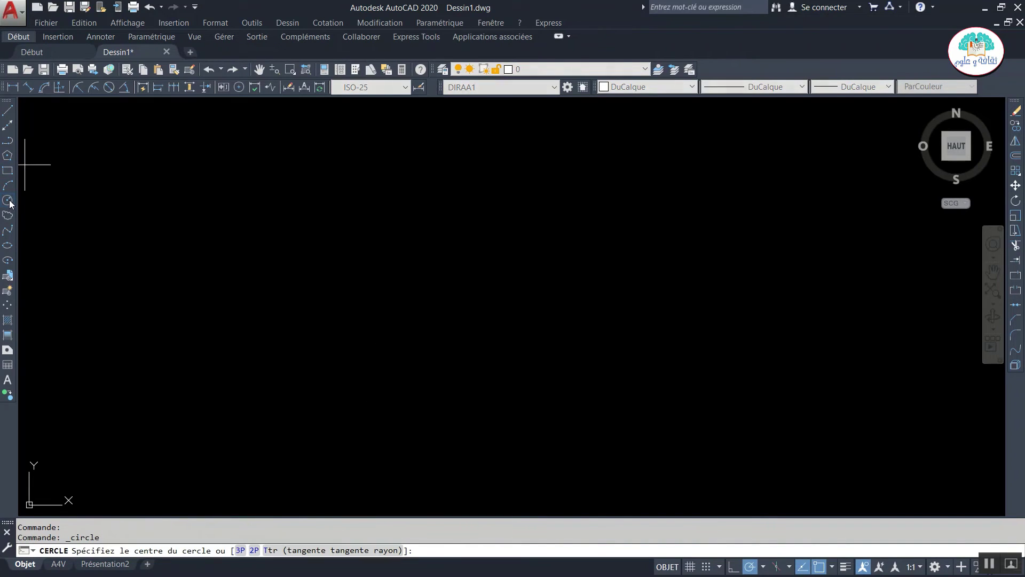
left_click(453, 286)
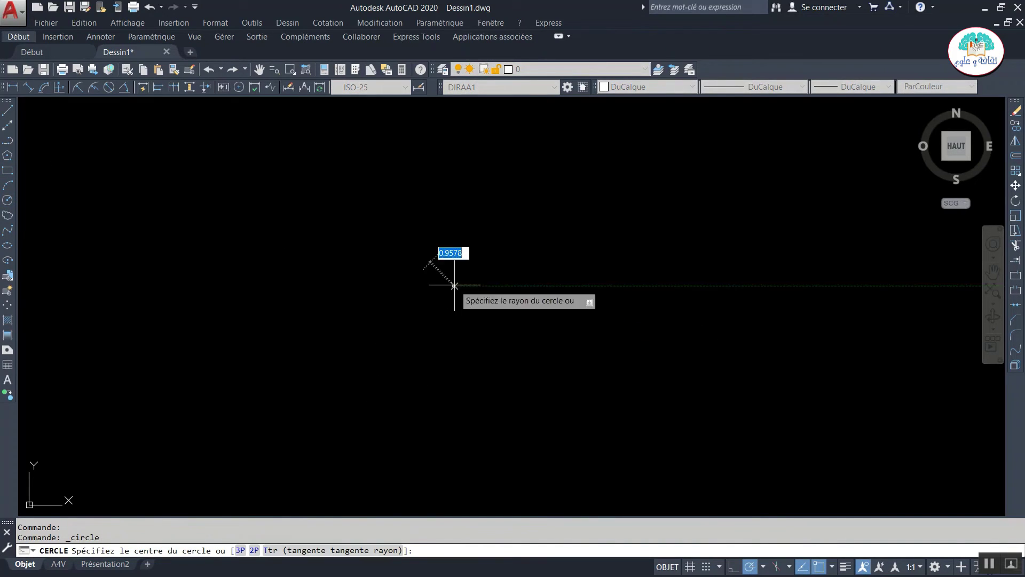
left_click(496, 300)
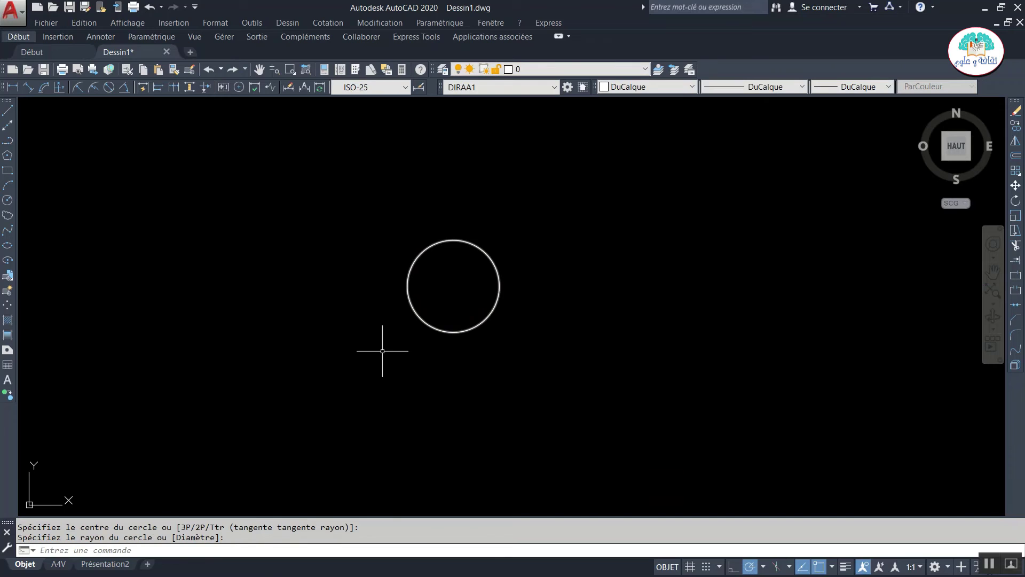
Zoom the A4V viewport to extents, zoom out slightly, and return to paper space.
left_click(58, 564)
double_click(510, 272)
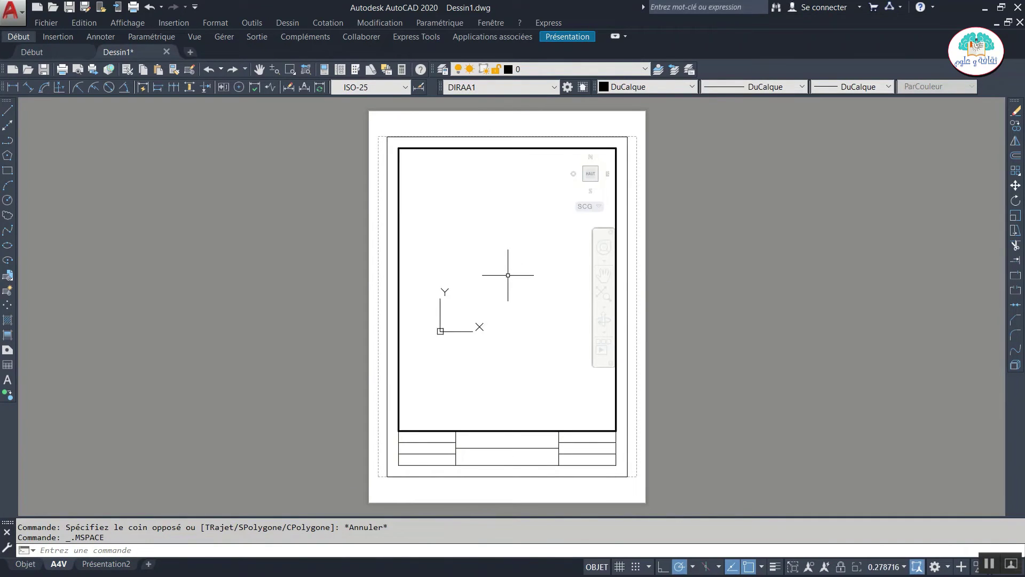
type("z")
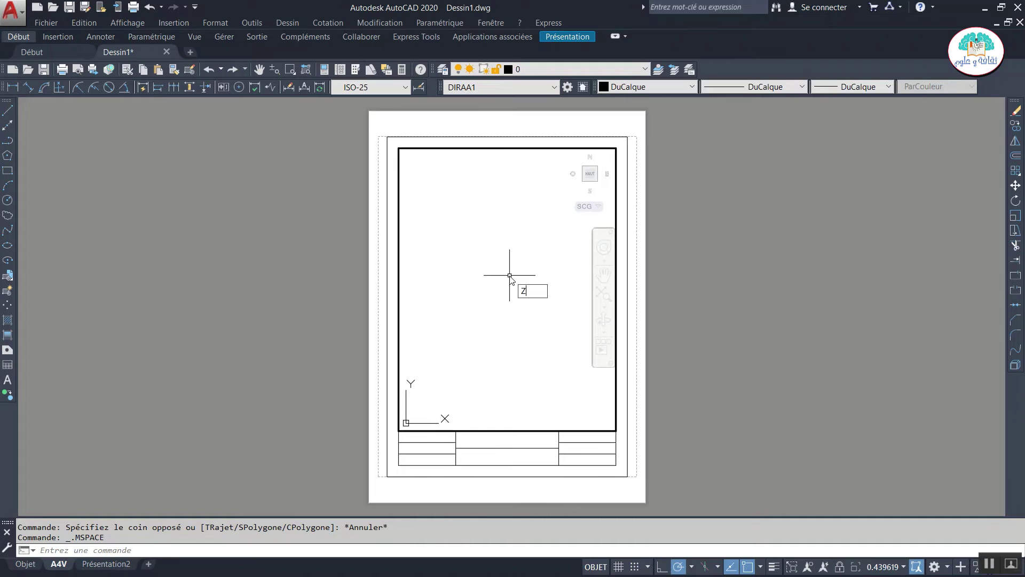
key("Return")
type("ET")
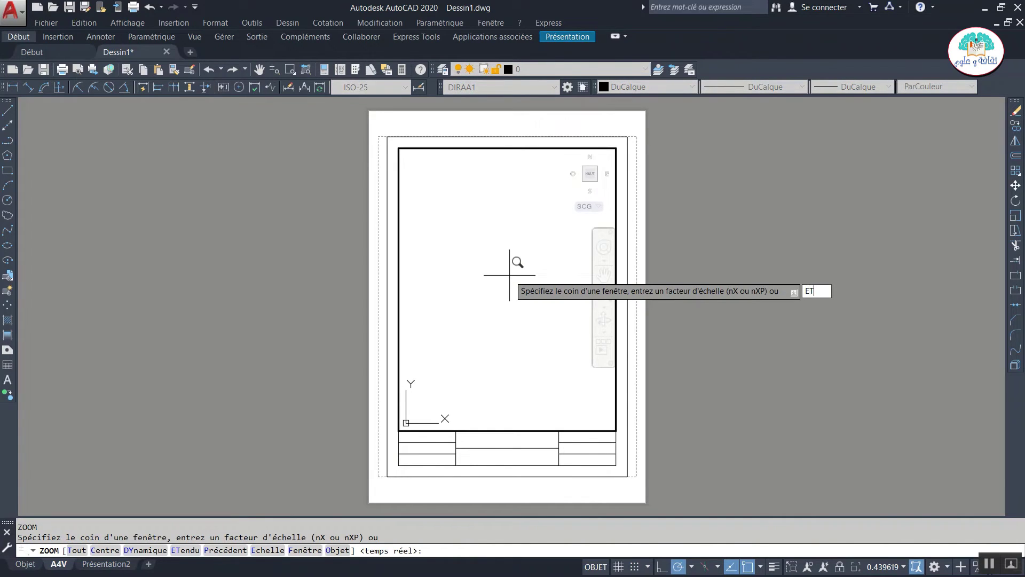
key("Return")
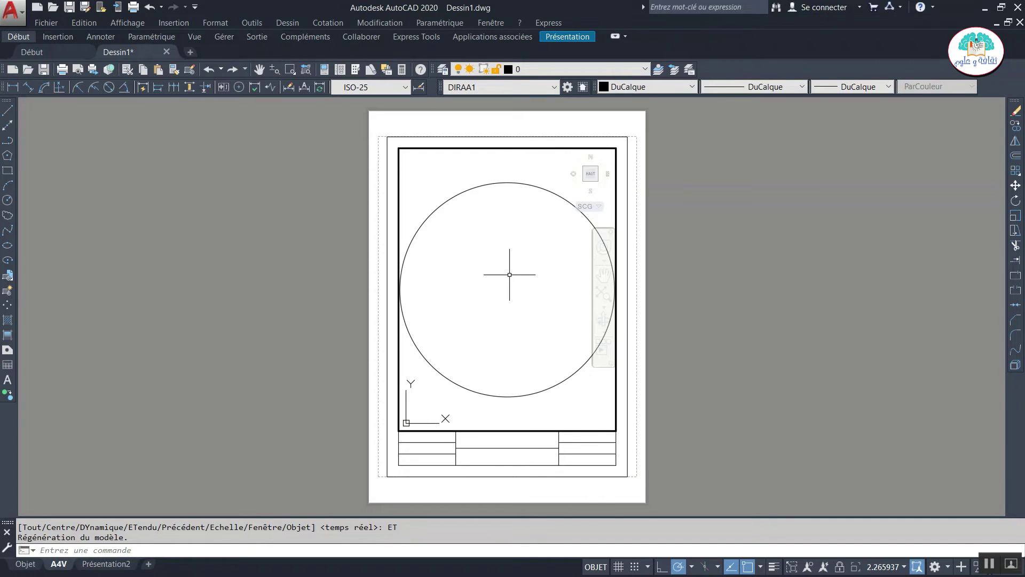
scroll(509, 274, "down", 2)
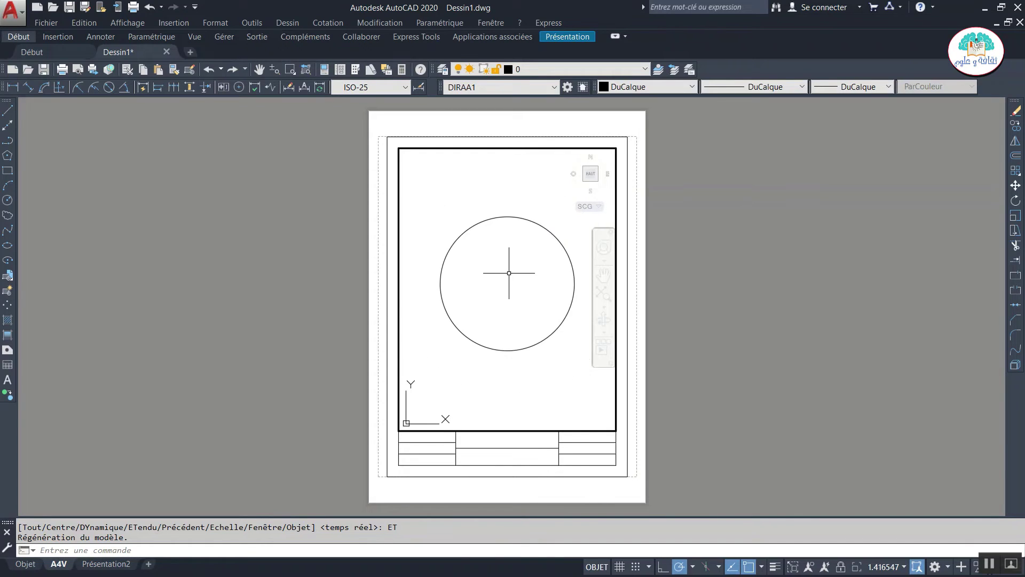
double_click(735, 229)
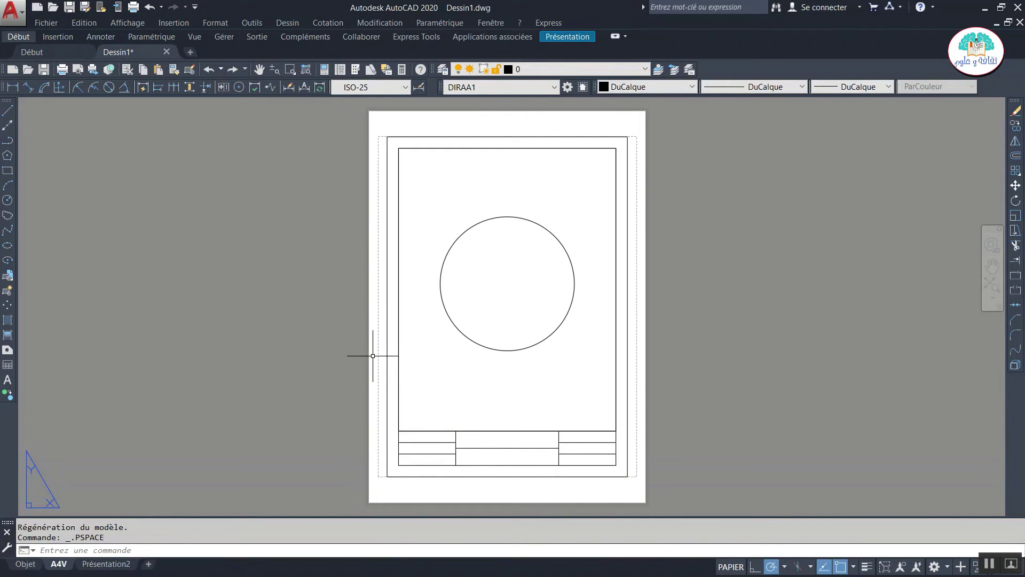
Draw a test line through the circle in model space and check it on A4V.
left_click(24, 565)
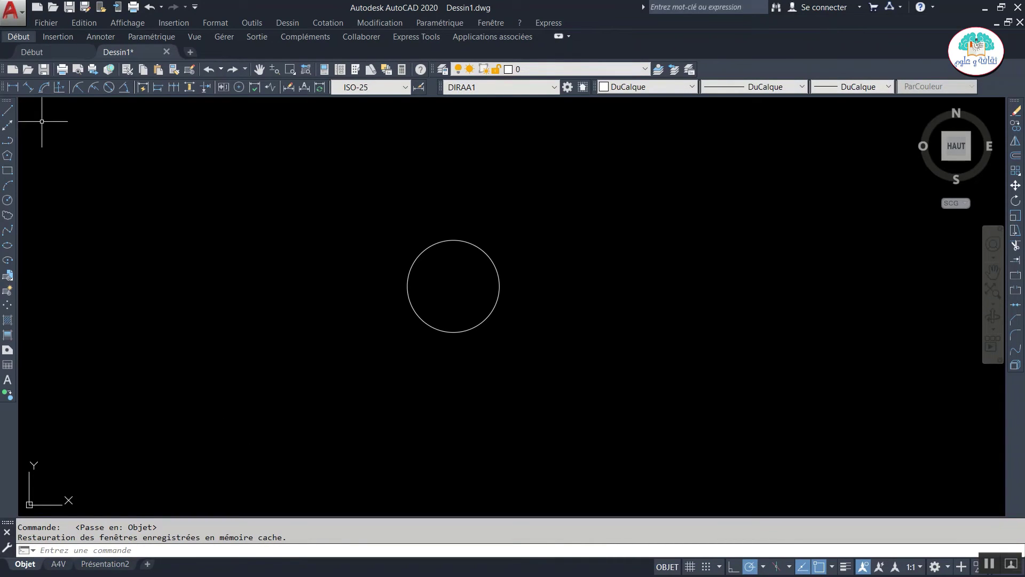
left_click(7, 111)
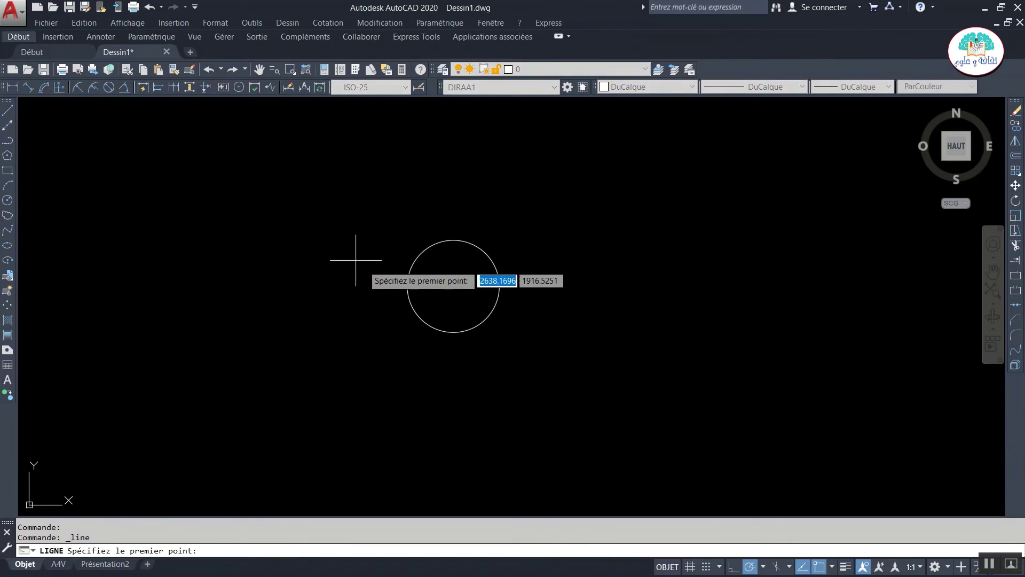
left_click(543, 291)
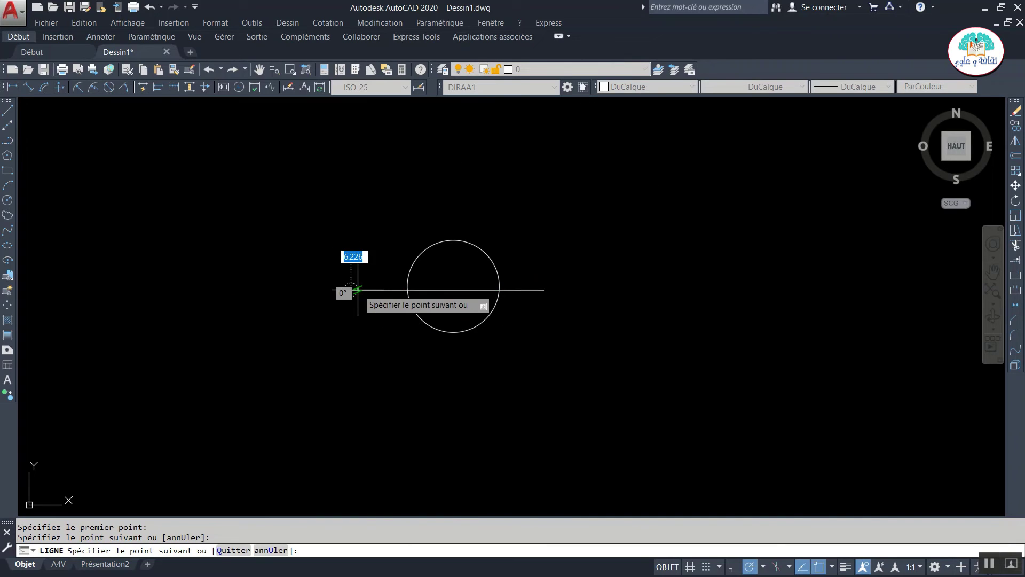
key("Return")
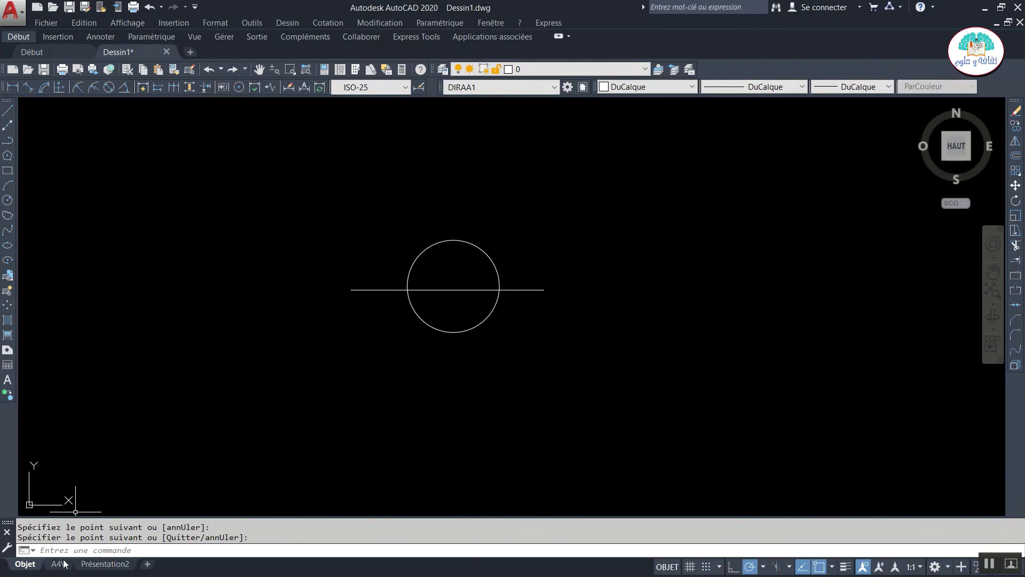
left_click(64, 563)
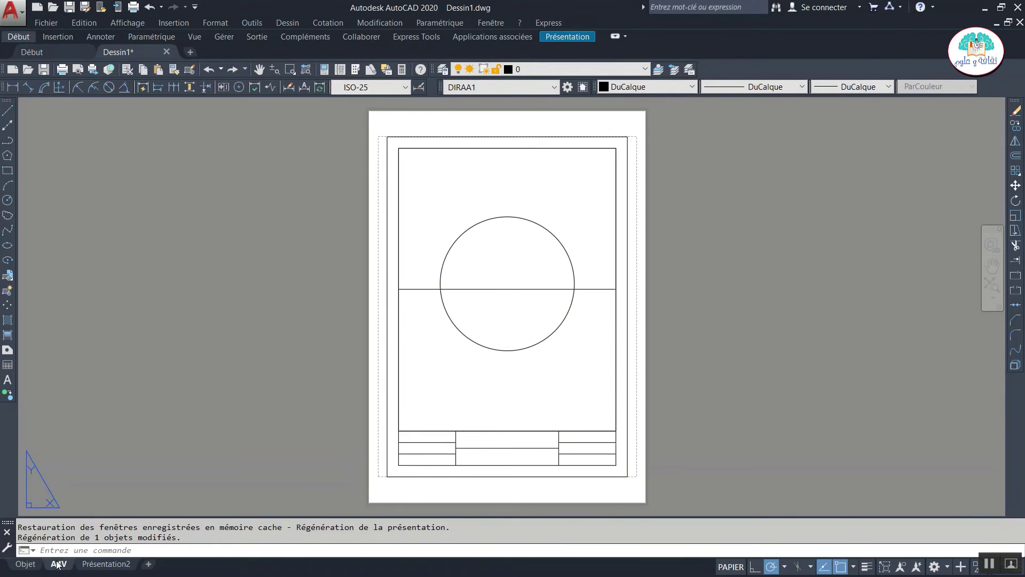
Erase the circle and line with a selection window, then return to the A4V layout.
left_click(25, 564)
left_click(589, 219)
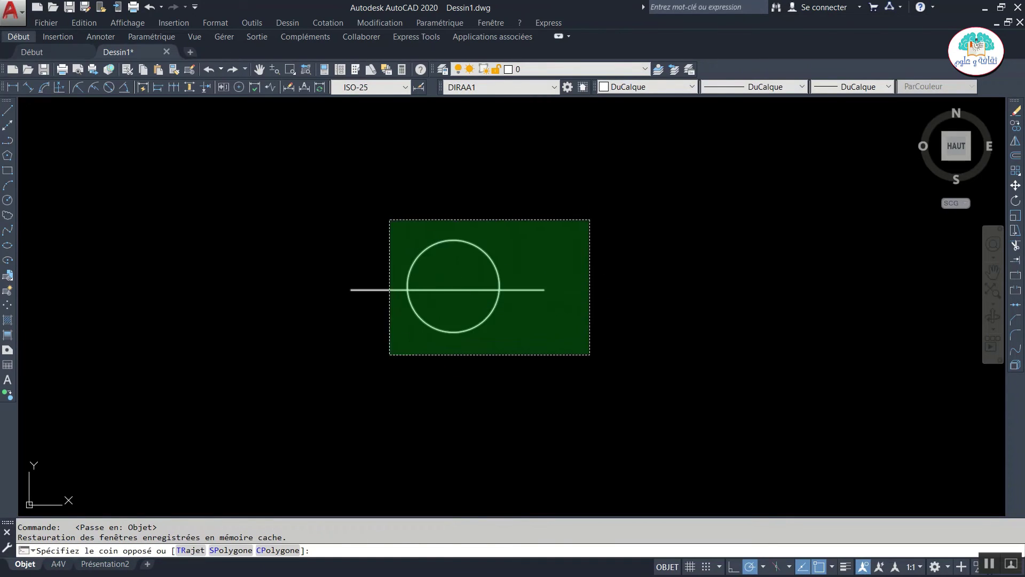
left_click(390, 354)
key("Delete")
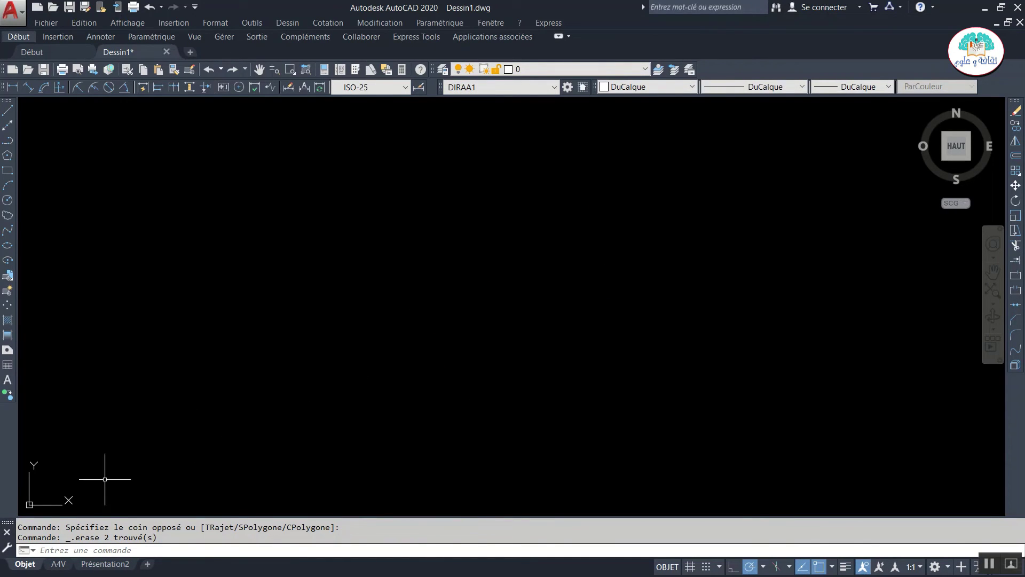
left_click(58, 564)
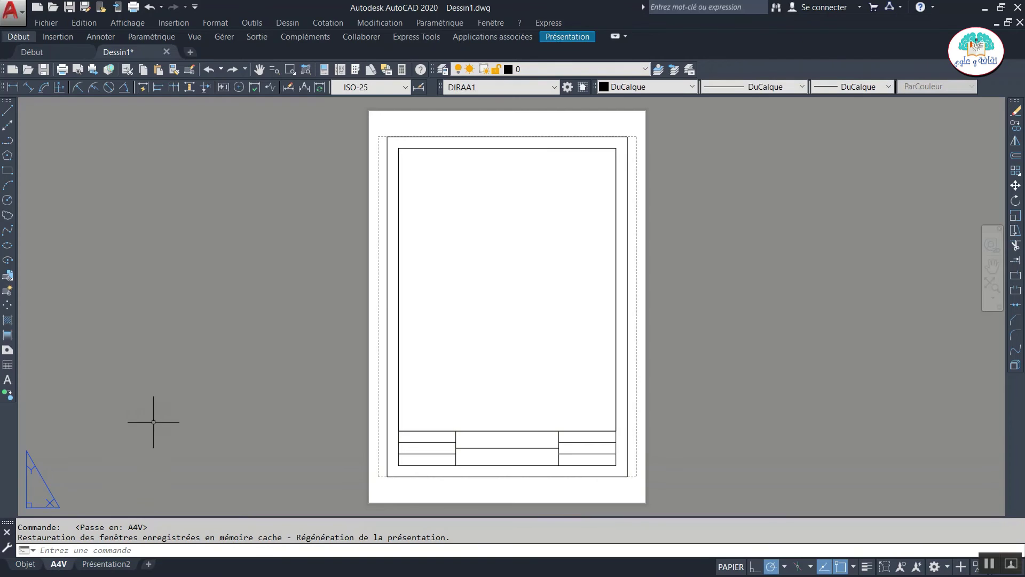
Save the drawing as the template A4V.dwt with the default template options.
left_click(46, 22)
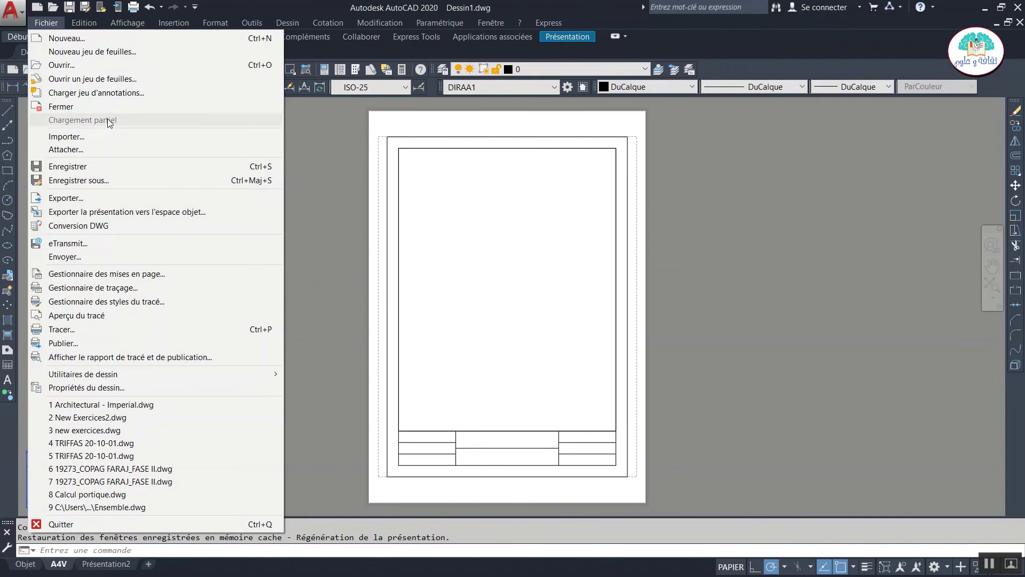
left_click(114, 180)
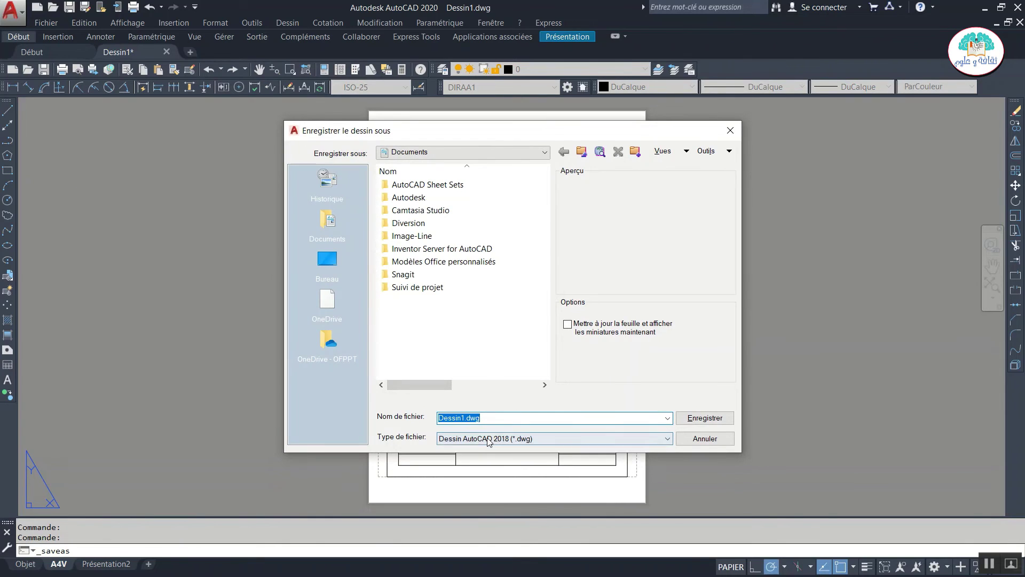
left_click(523, 443)
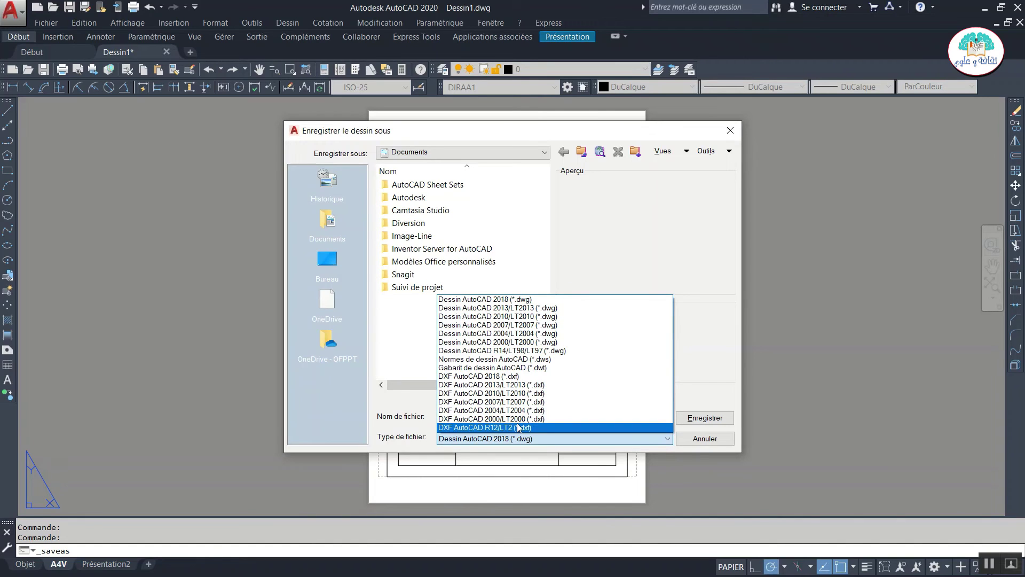
left_click(546, 368)
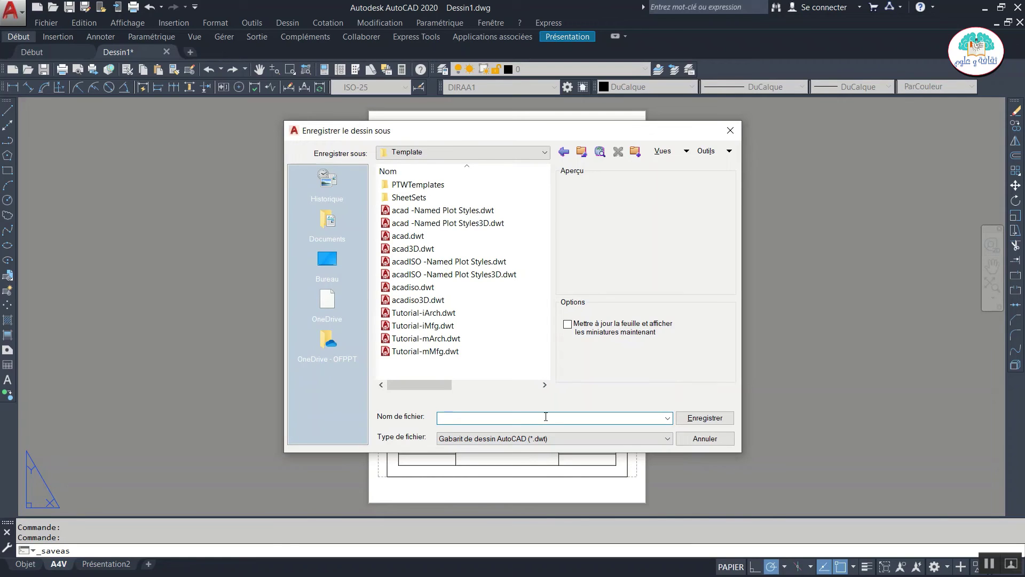
type("A")
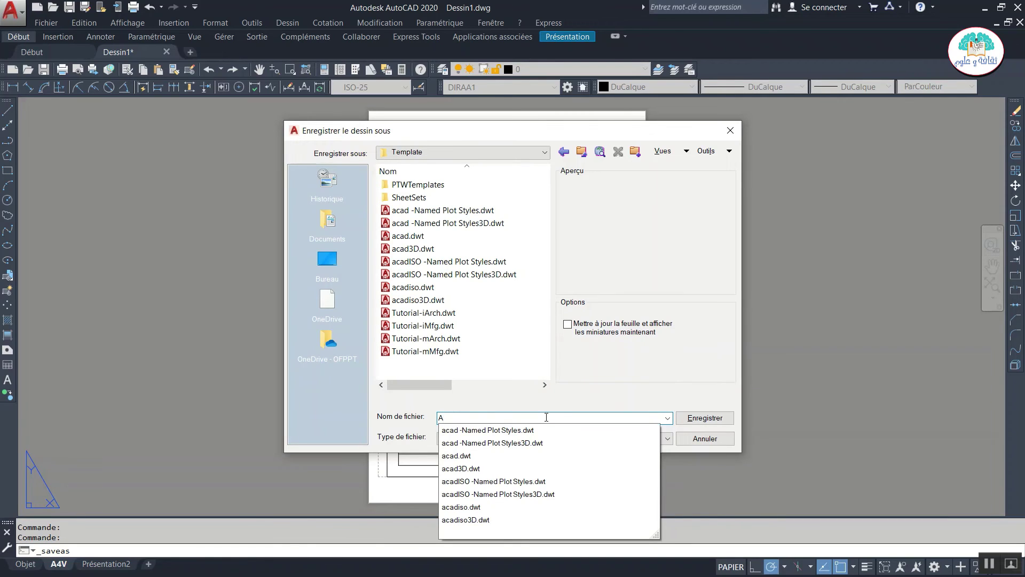
type("4V")
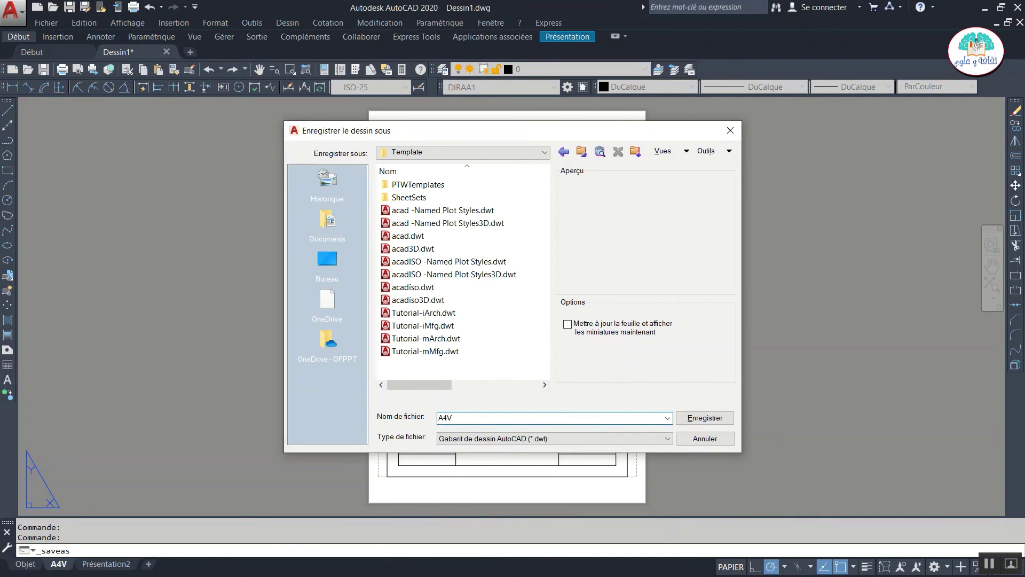
left_click(723, 411)
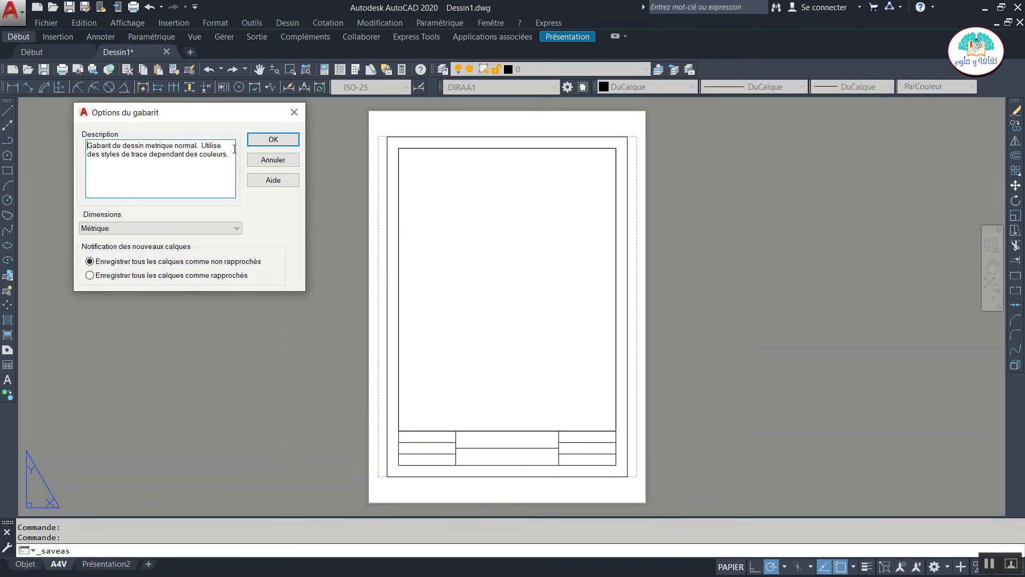
left_click(266, 140)
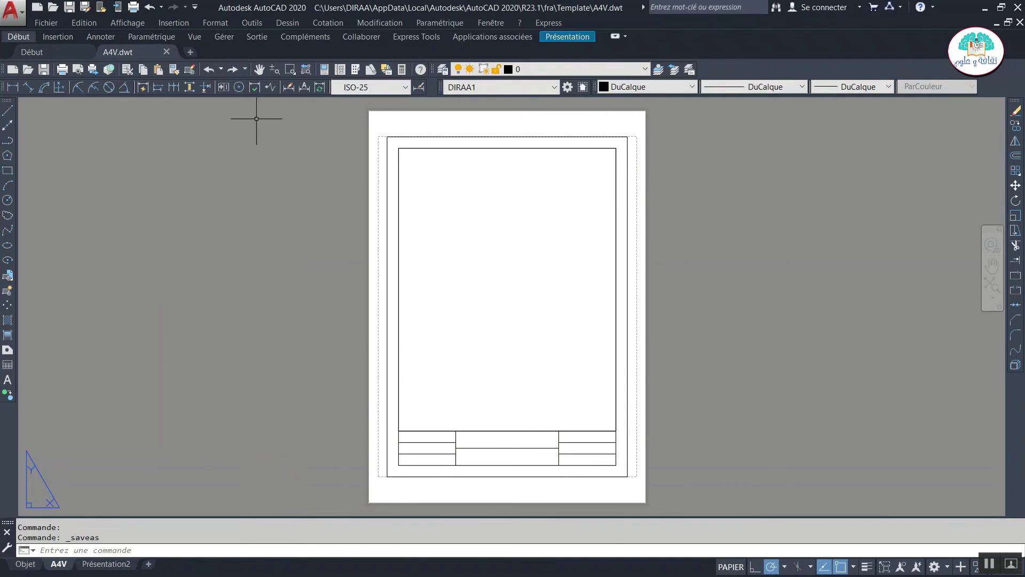
Close A4V.dwt, start a new drawing, and insert the A4V layout from the A4V.dwt template.
left_click(166, 52)
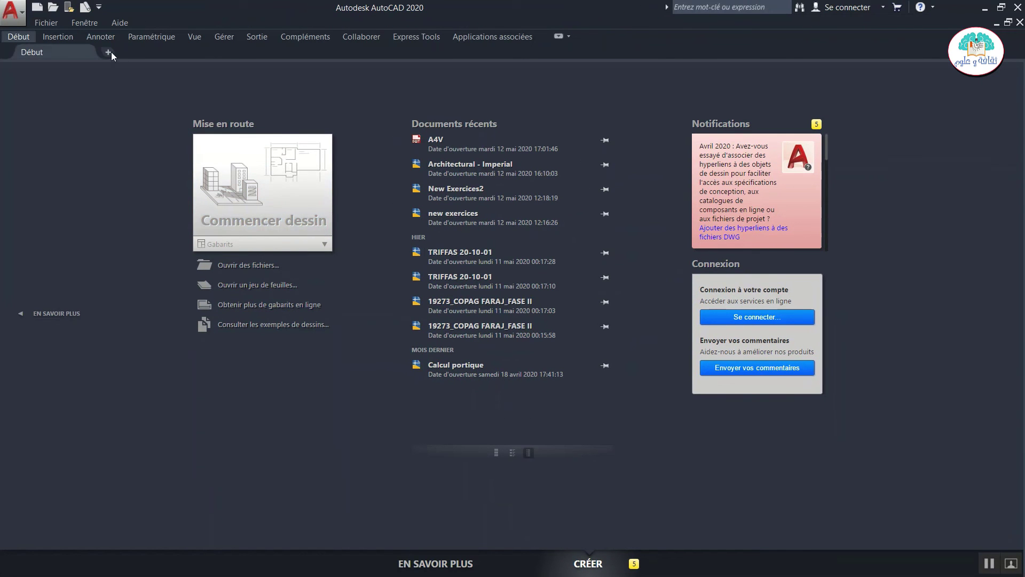
left_click(108, 53)
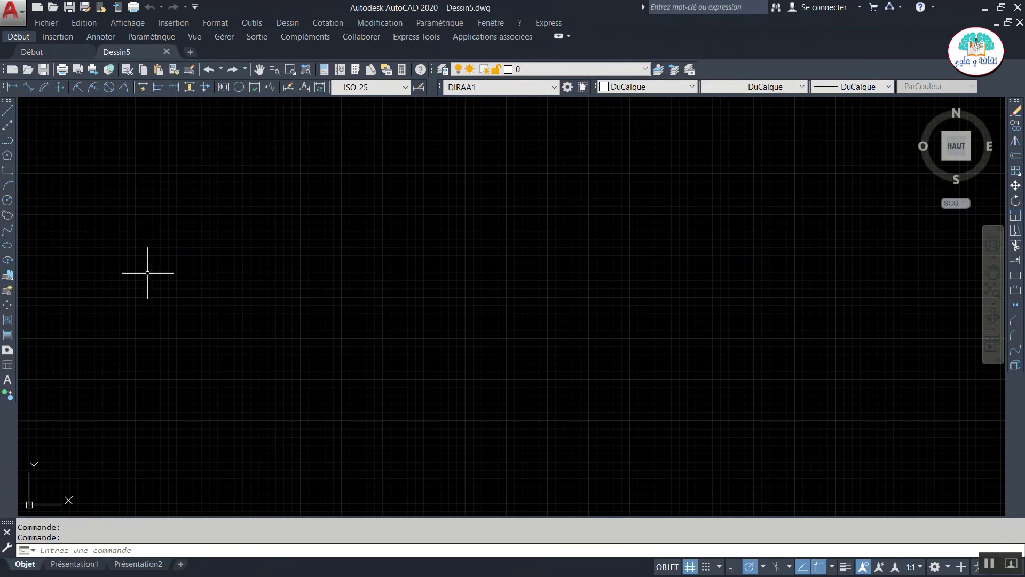
right_click(132, 567)
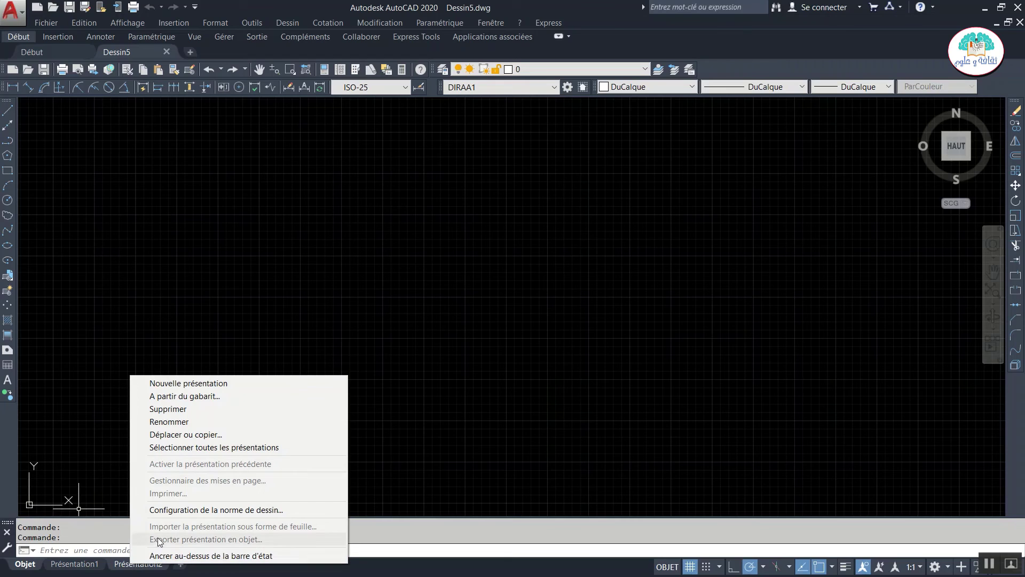
left_click(235, 395)
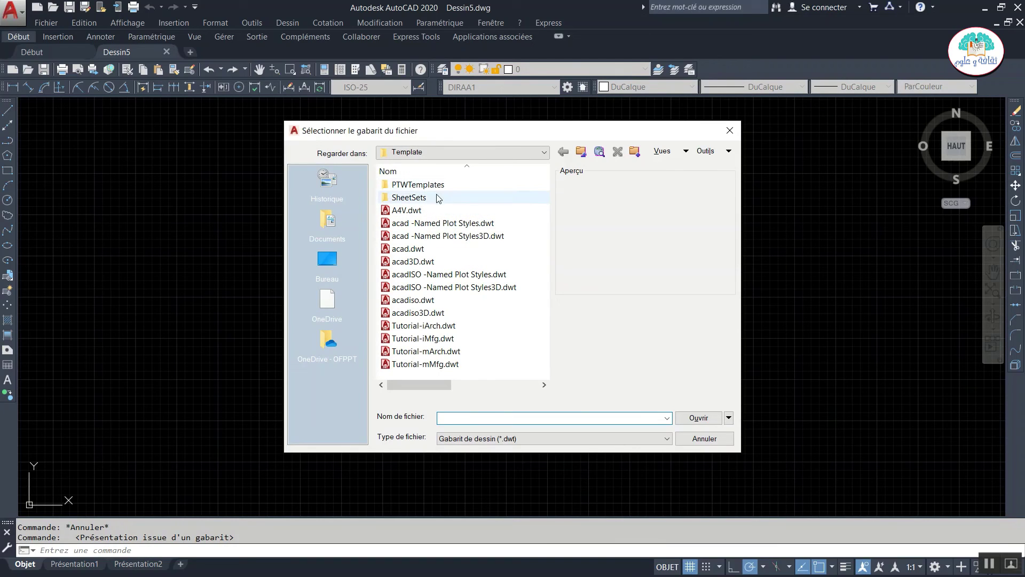
double_click(438, 210)
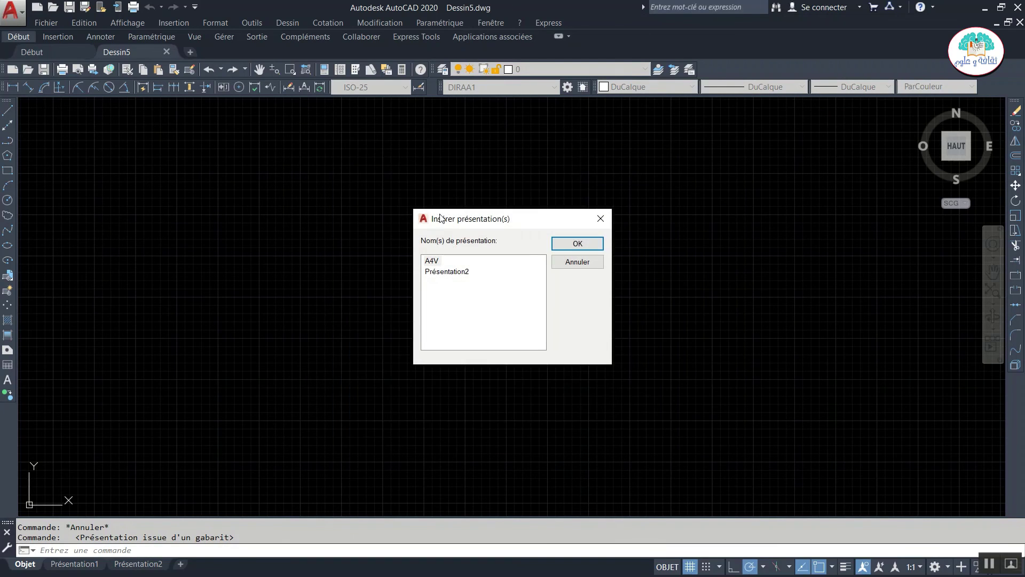
left_click(435, 271)
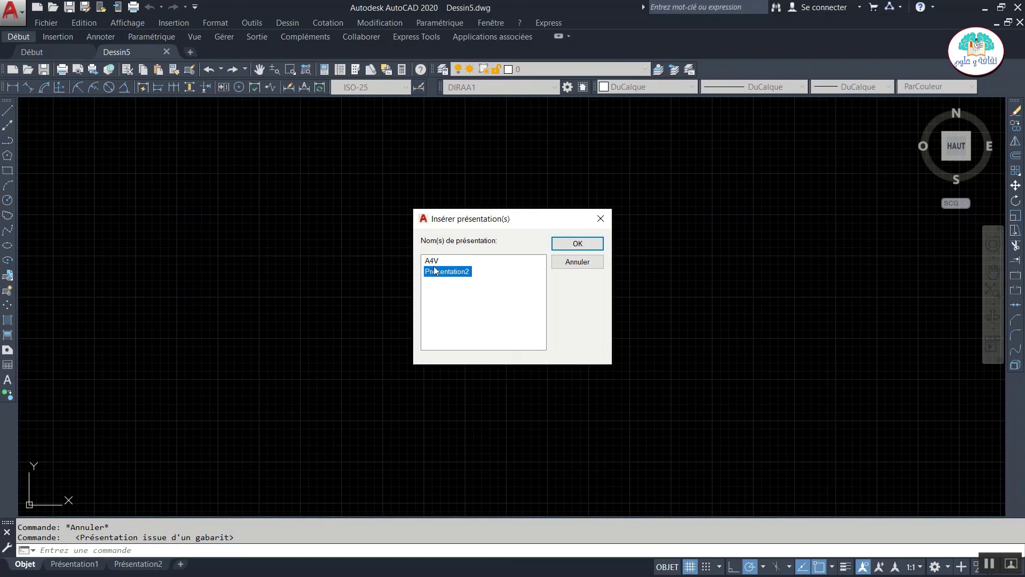
left_click(561, 247)
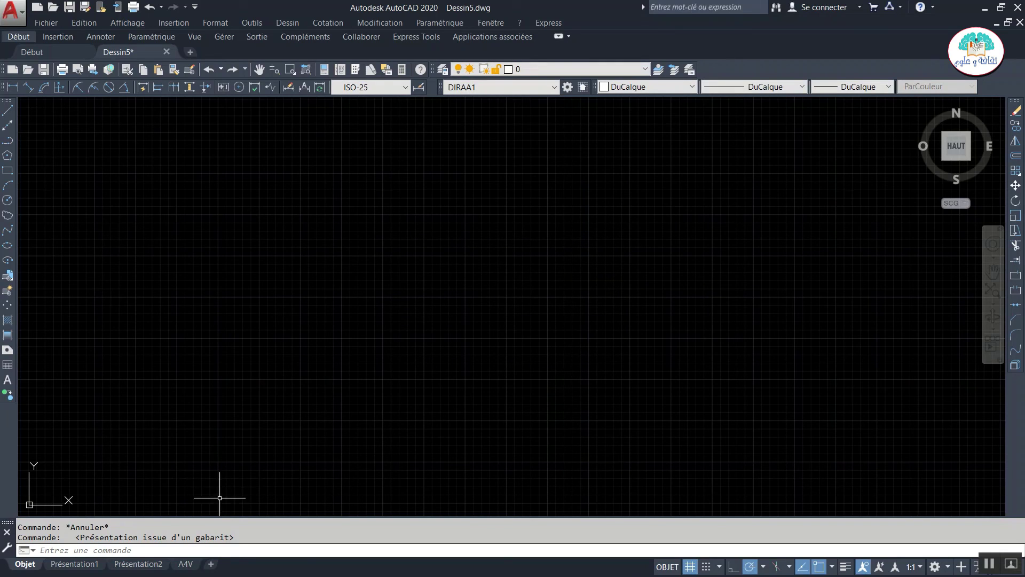
left_click(186, 564)
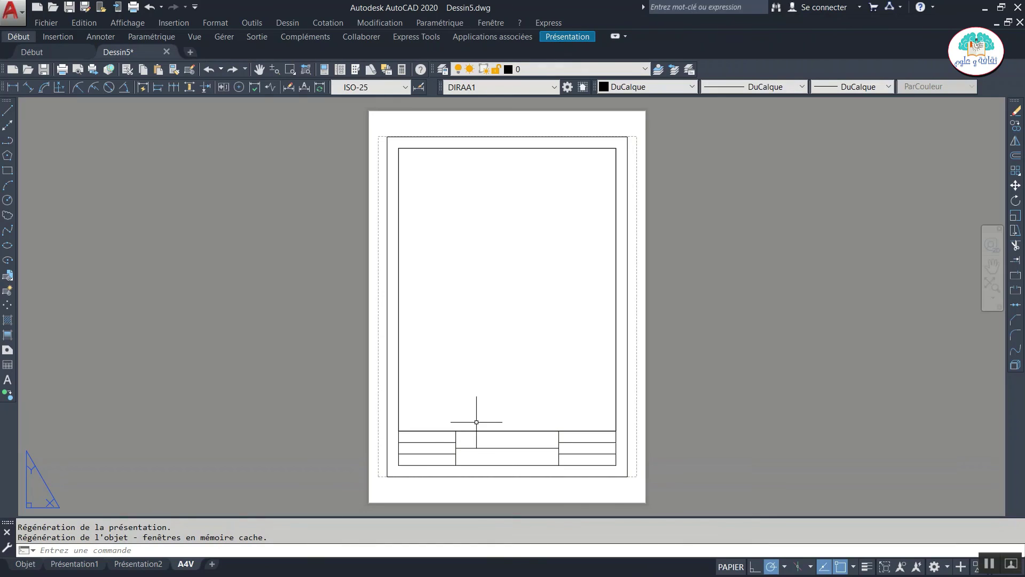